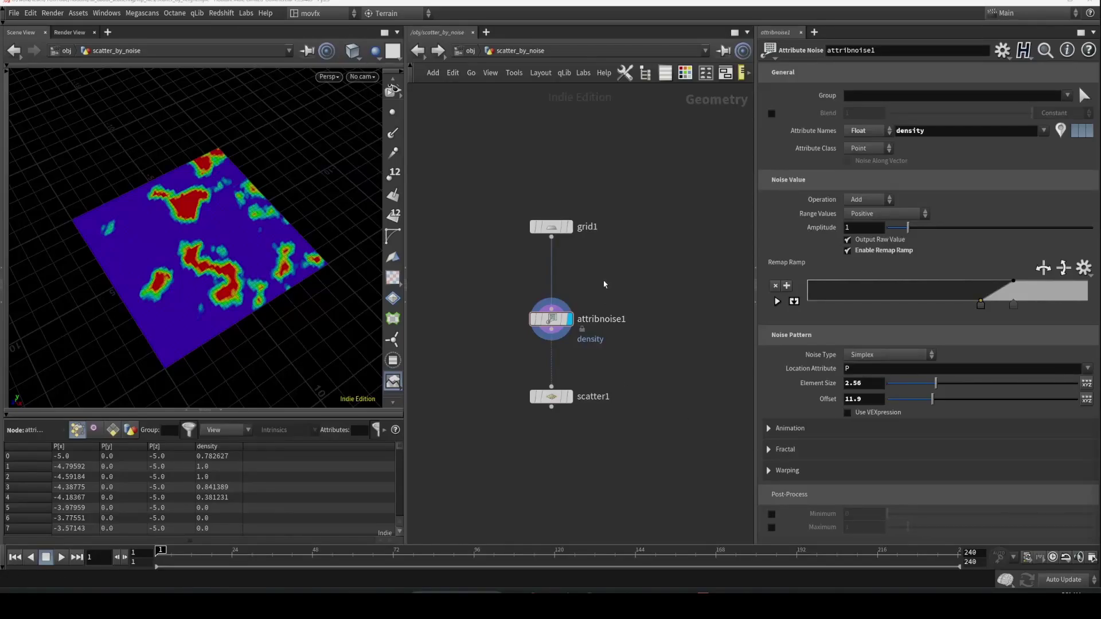
Set attribnoise1's element size to 6.09 and display the scatter1 node's points with its parameters
drag(635, 286, 534, 345)
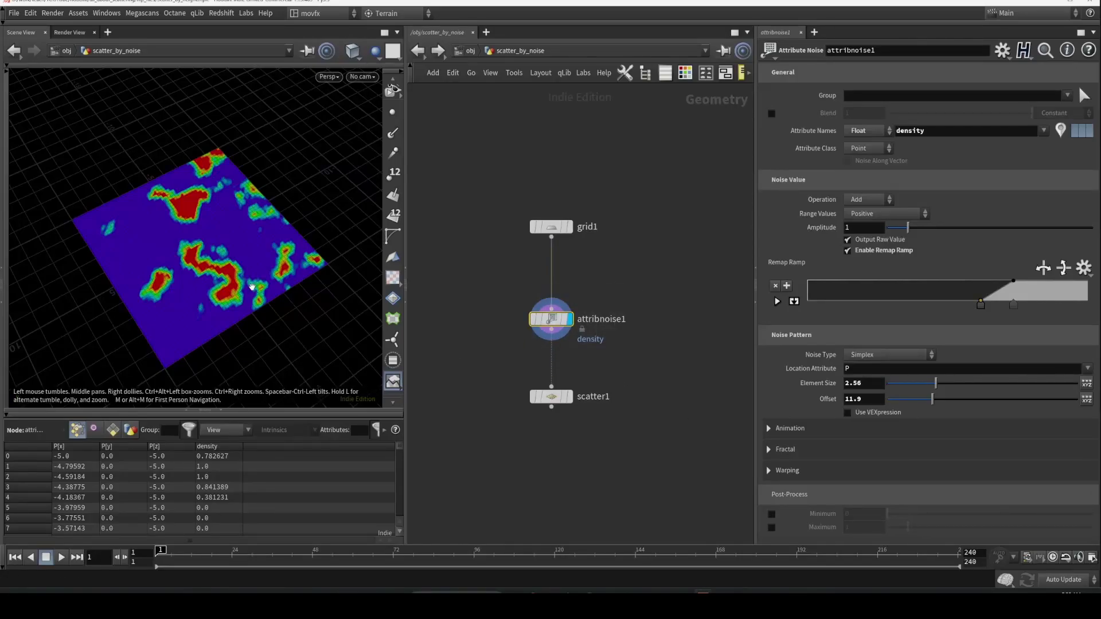
alt+right_drag(231, 240, 246, 224)
alt+drag(246, 224, 243, 258)
alt+right_drag(243, 258, 238, 226)
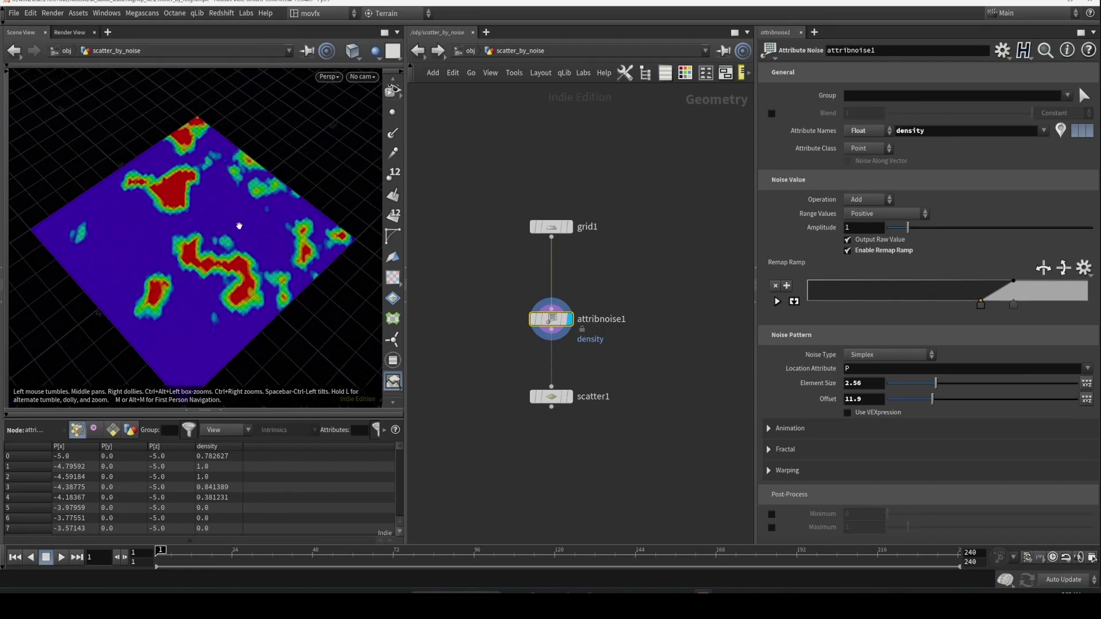
drag(935, 383, 1002, 383)
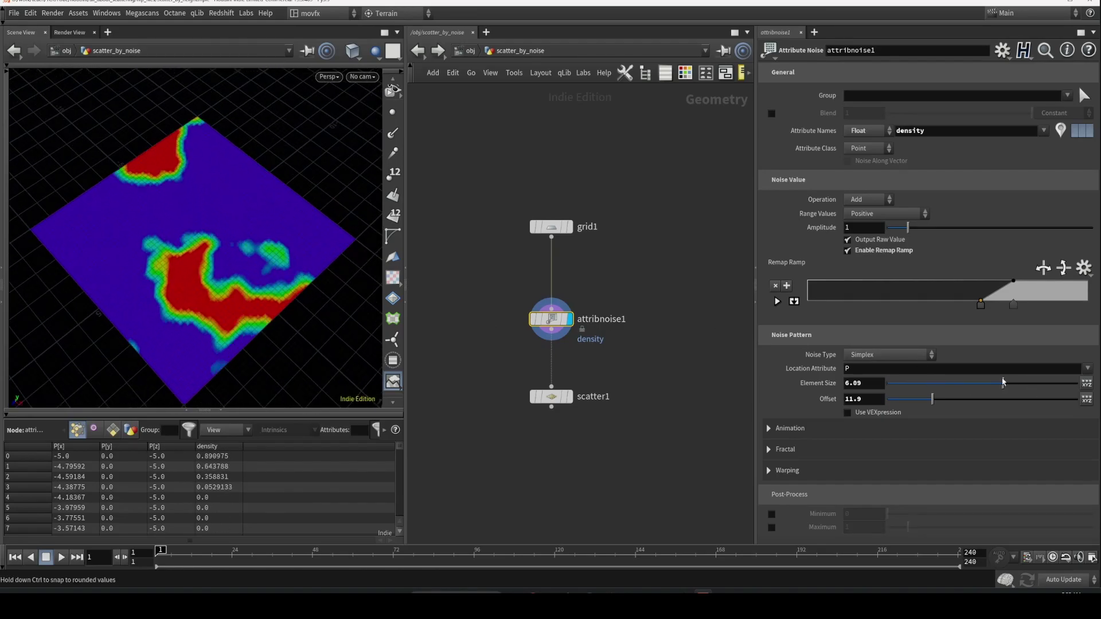
click(569, 397)
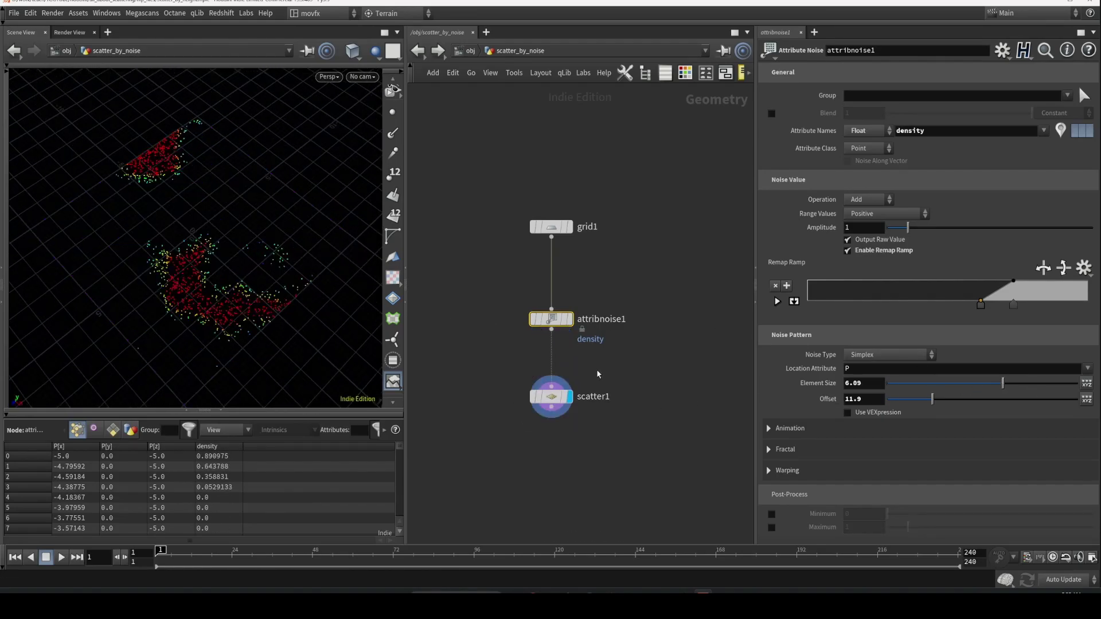
click(536, 396)
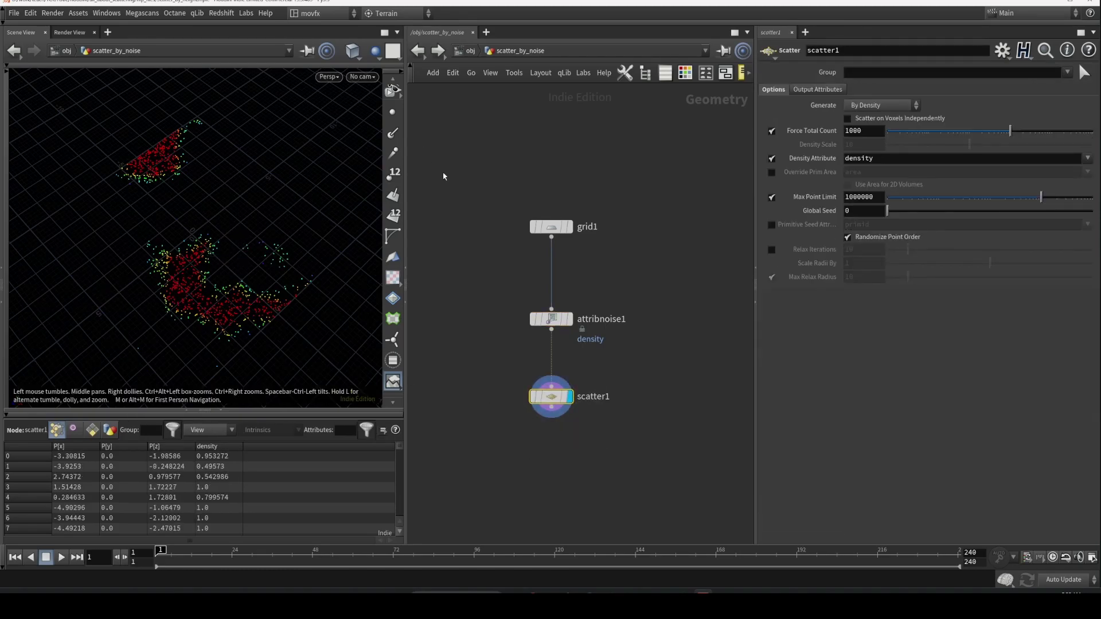
Leave scatter_by_noise, open the scattering_by_normals network and frame the rubber toy geometry in the viewport
click(469, 51)
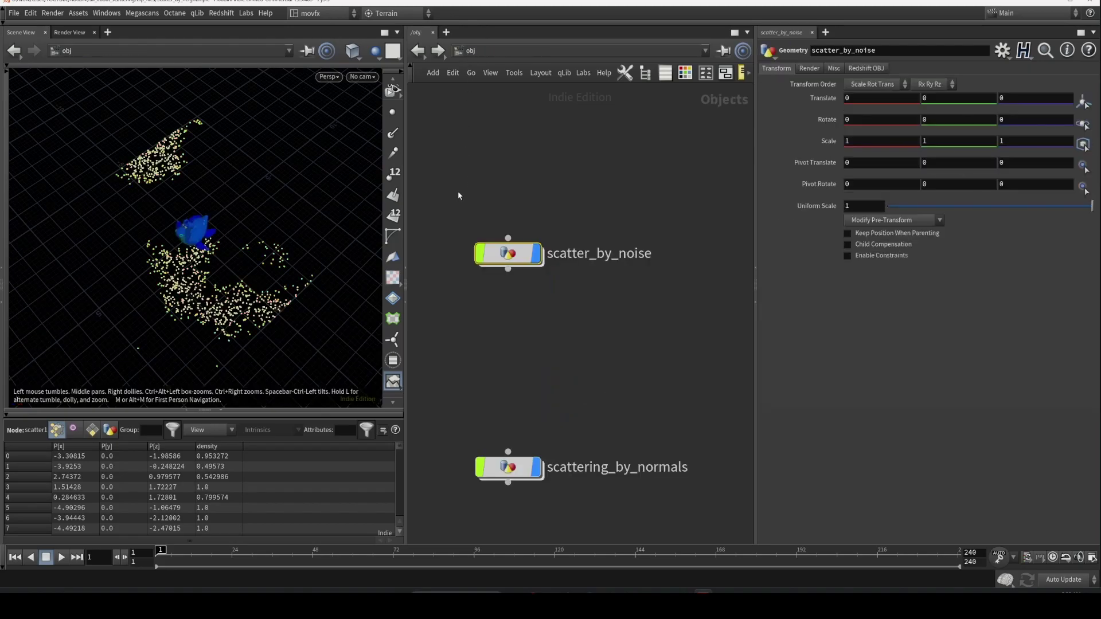
click(548, 188)
middle_drag(552, 187, 566, 156)
middle_drag(555, 268, 564, 191)
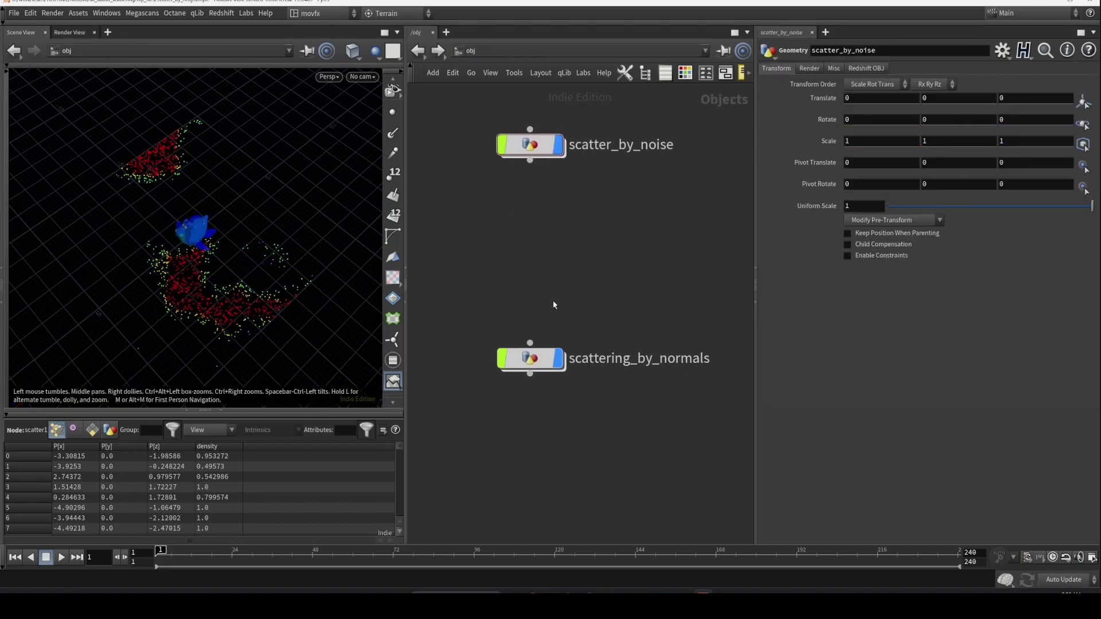
click(536, 360)
double_click(536, 362)
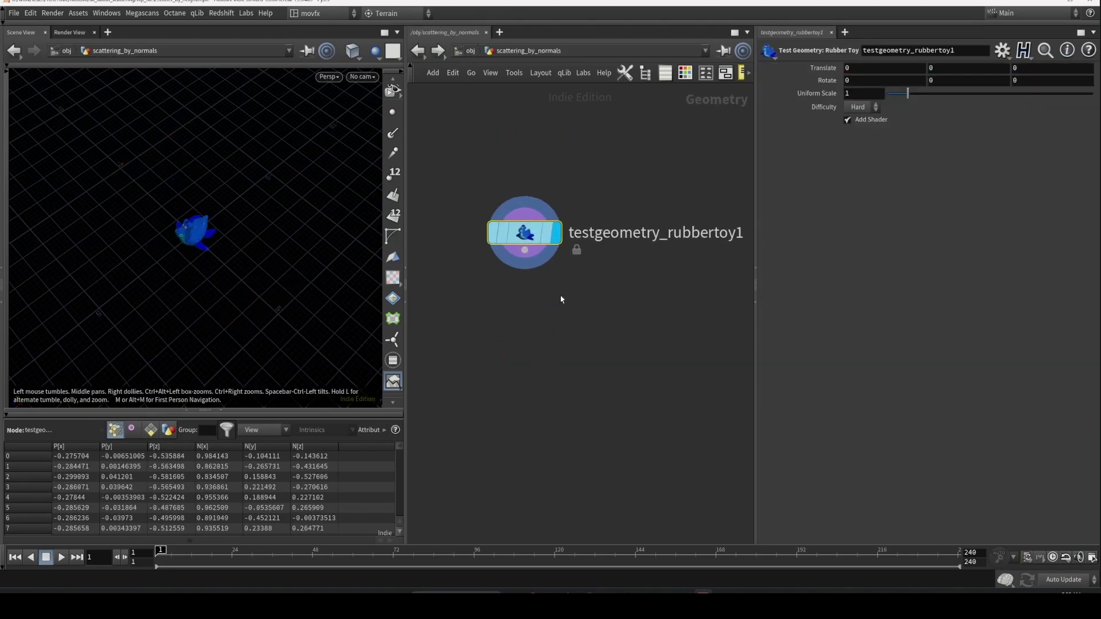
middle_drag(561, 300, 563, 336)
key(f)
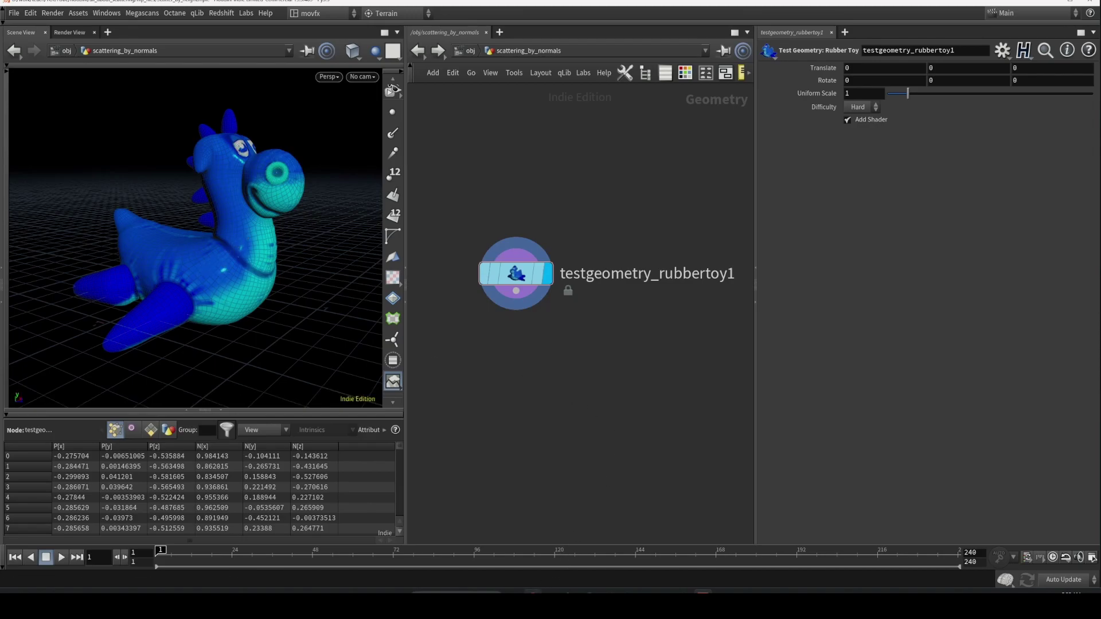
Switch to the browser to examine the "snow on car" reference photo, return to Houdini and inspect the toy's upper surfaces
click(533, 591)
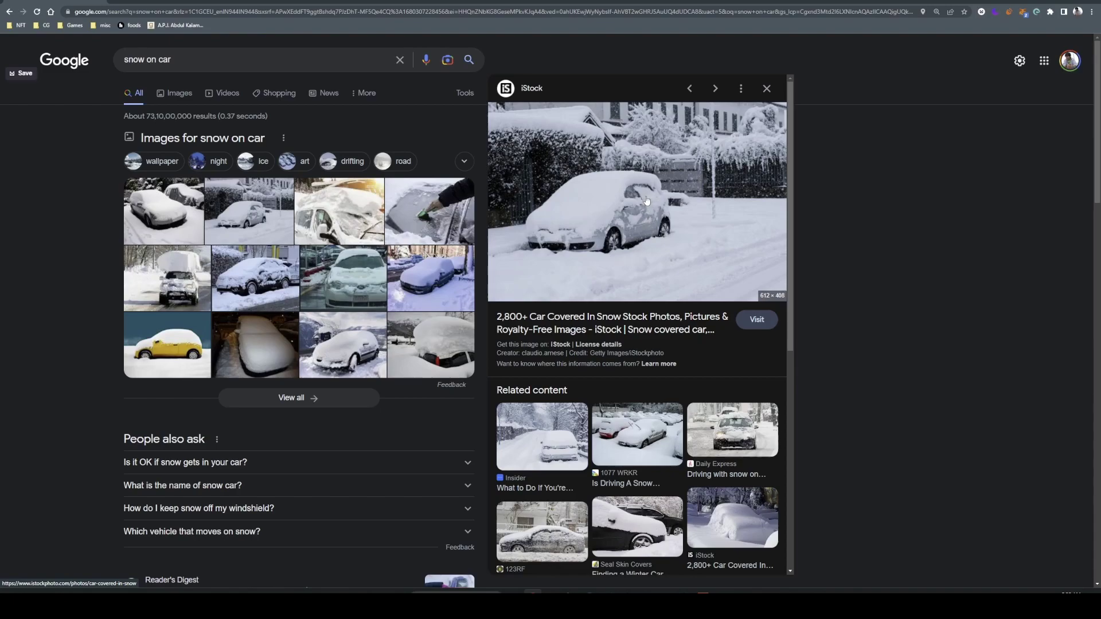
click(1050, 4)
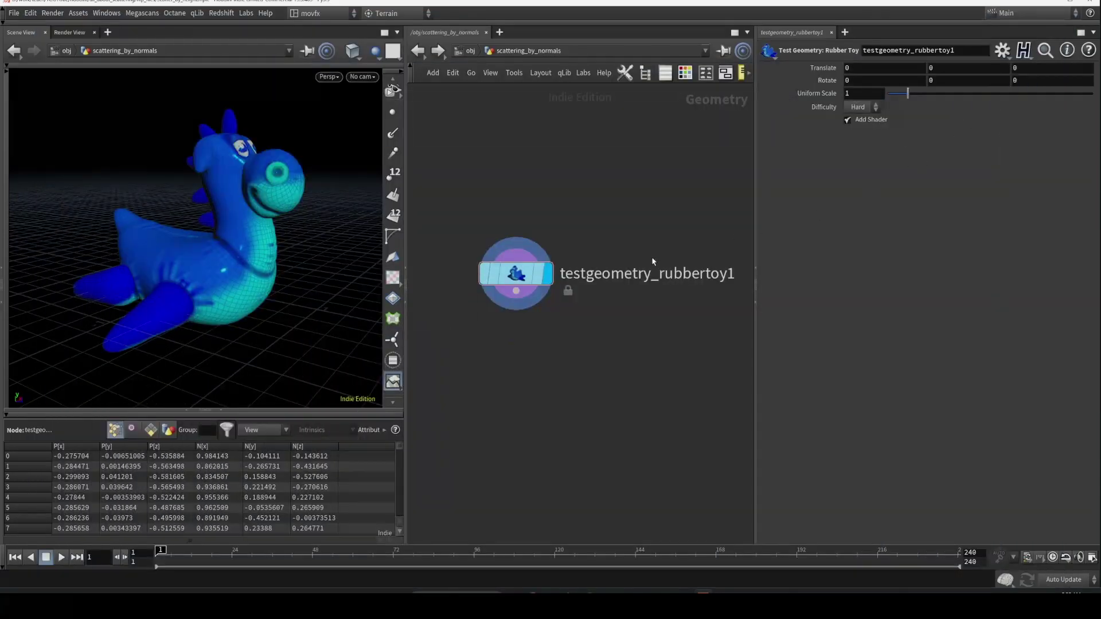
drag(193, 247, 194, 275)
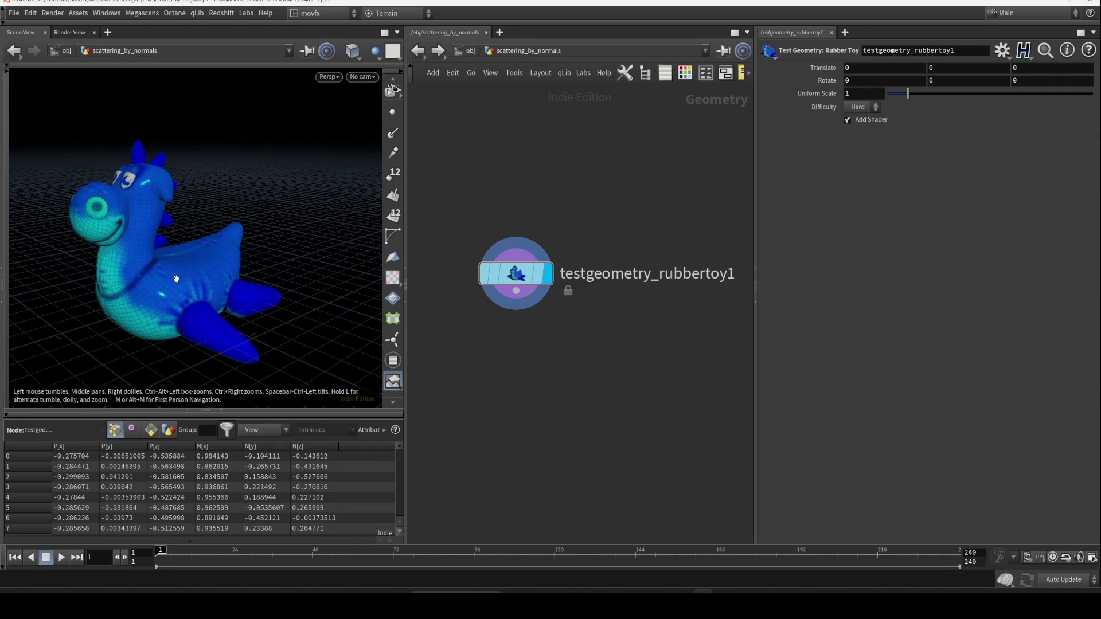
Add a Scatter node fed by testgeometry_rubbertoy1 and display its scattered points
key(Tab)
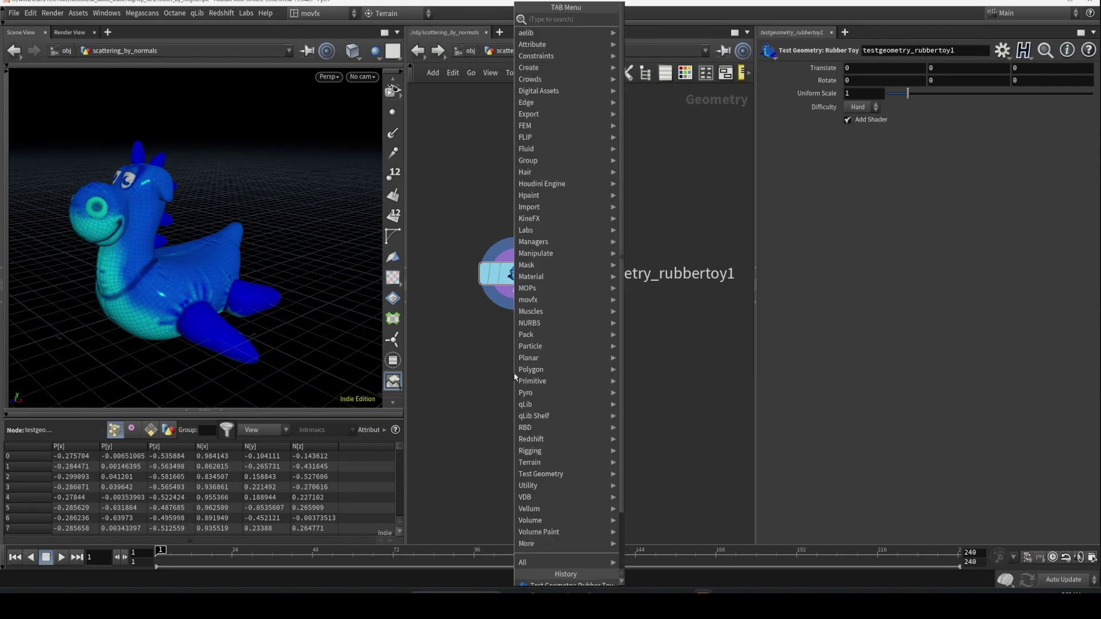
text(scatter)
key(Return)
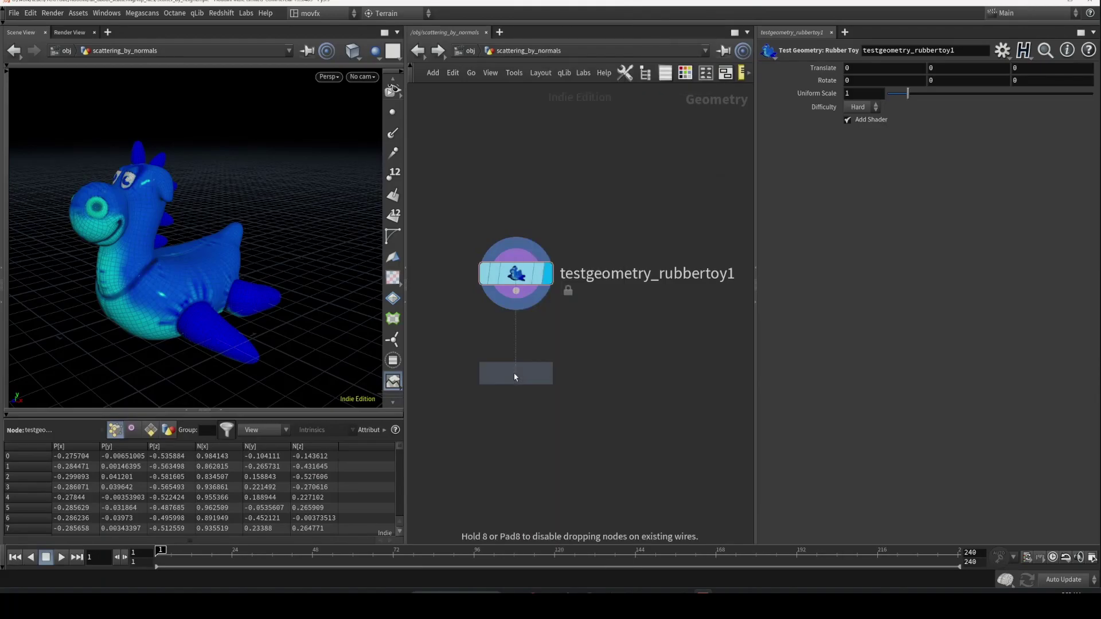
click(514, 374)
drag(516, 356, 516, 291)
click(547, 373)
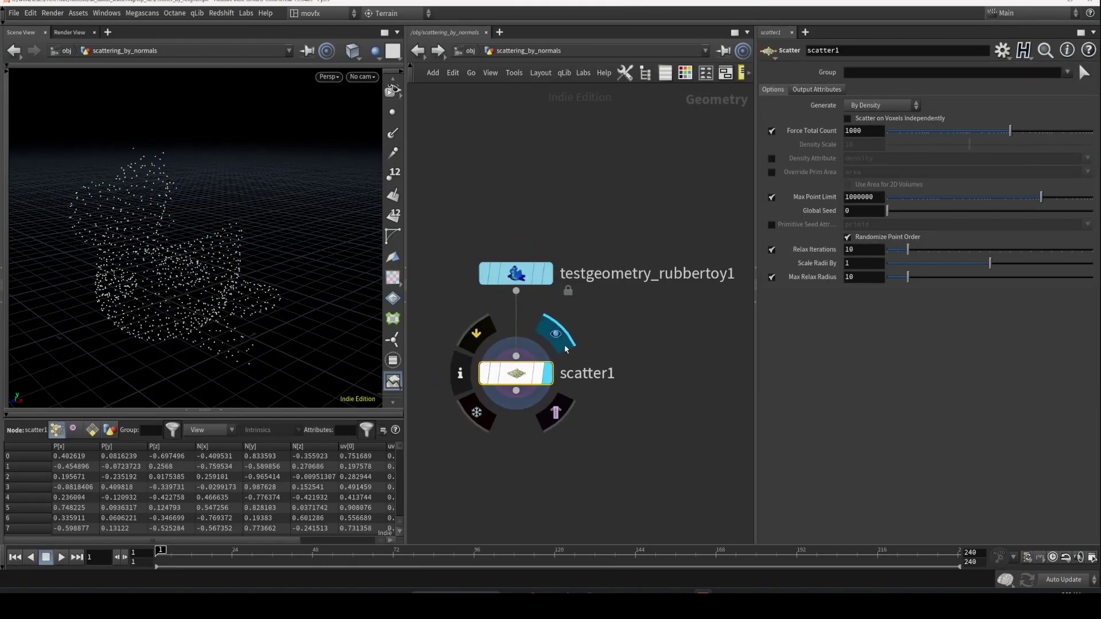
alt+drag(258, 269, 291, 260)
Add a Group node, connect testgeometry_rubbertoy1 to its first input, and display it
drag(516, 373, 516, 475)
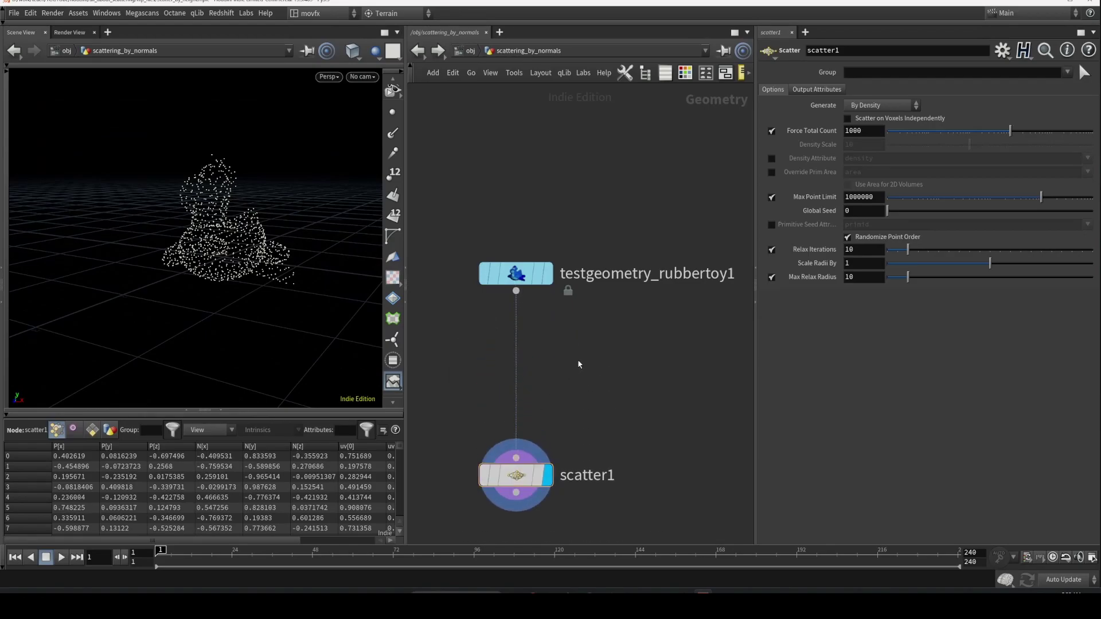
key(Tab)
text(group)
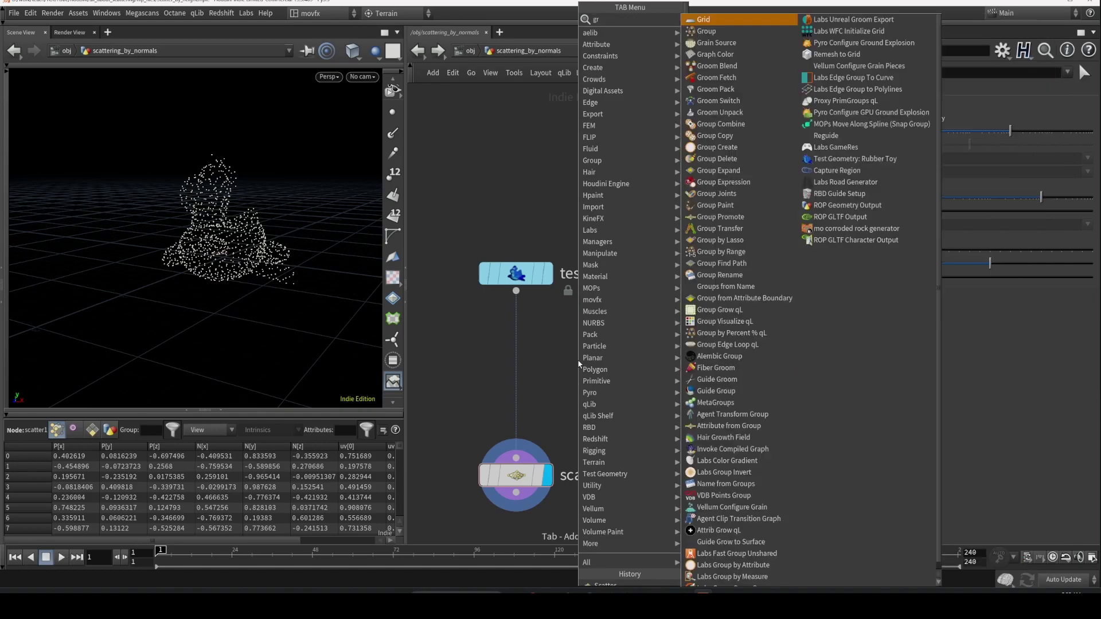
key(Return)
click(577, 362)
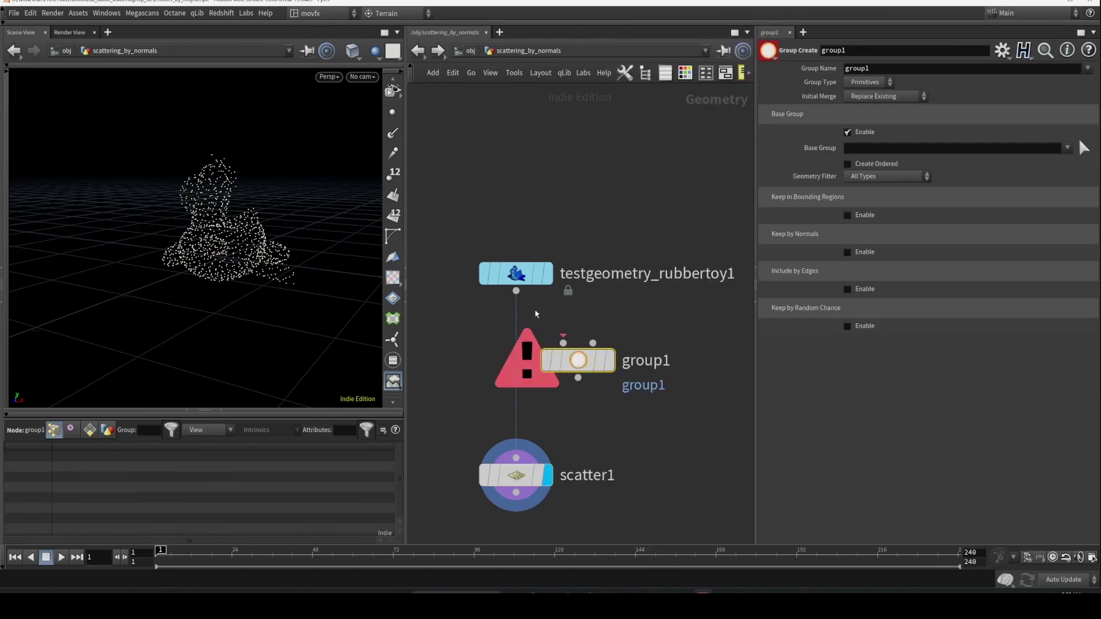
click(611, 360)
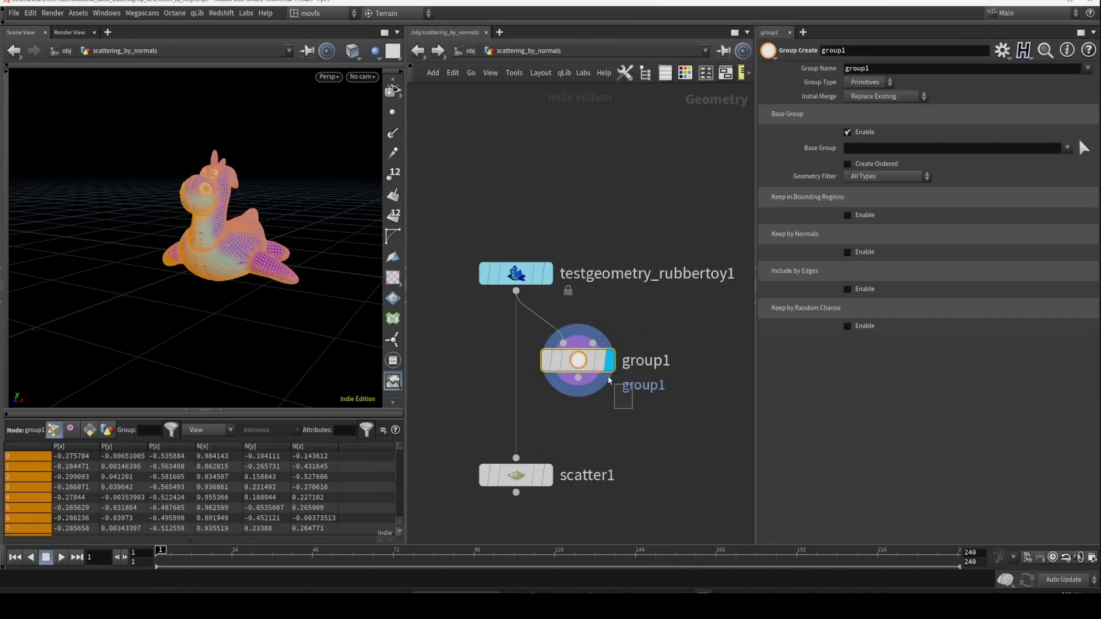
key(l)
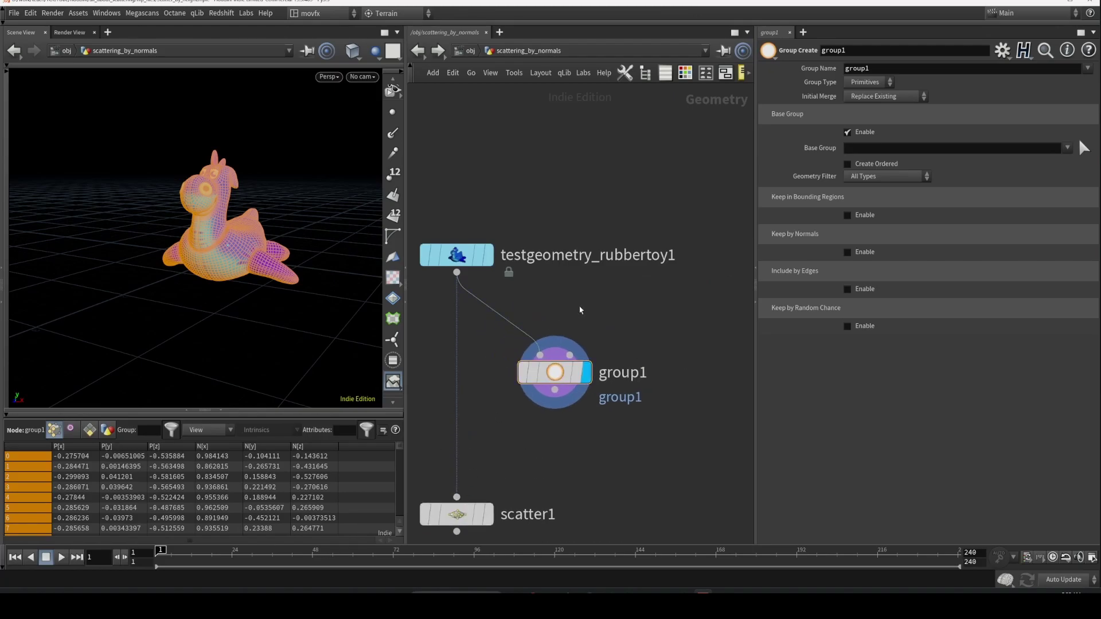
Insert a Subdivide node between testgeometry_rubbertoy1 and group1
key(Tab)
text(sub)
key(Return)
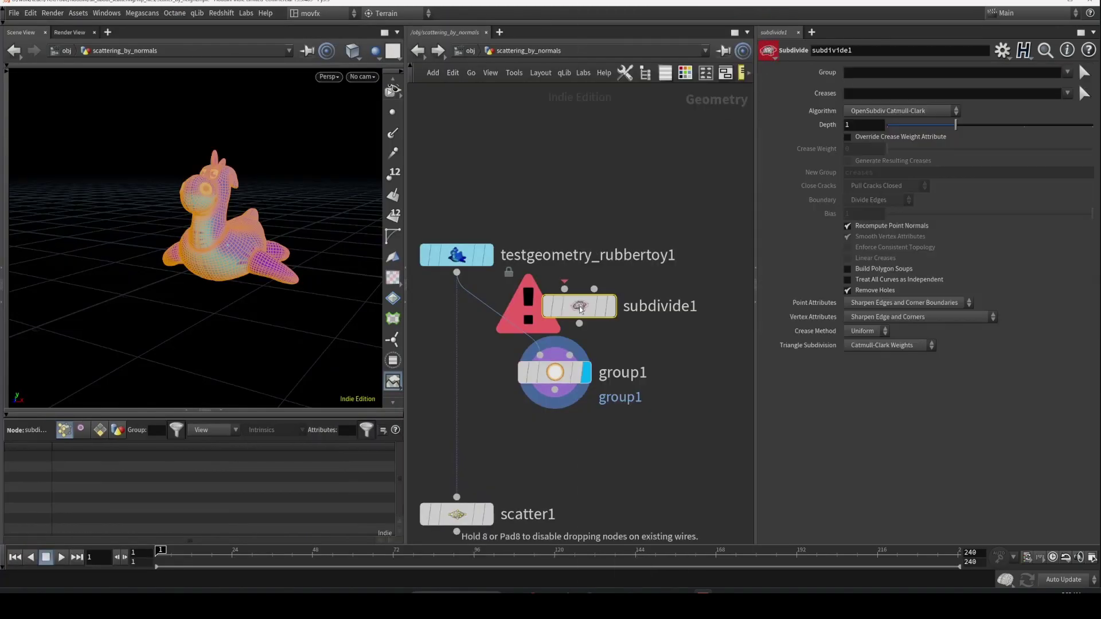
click(608, 327)
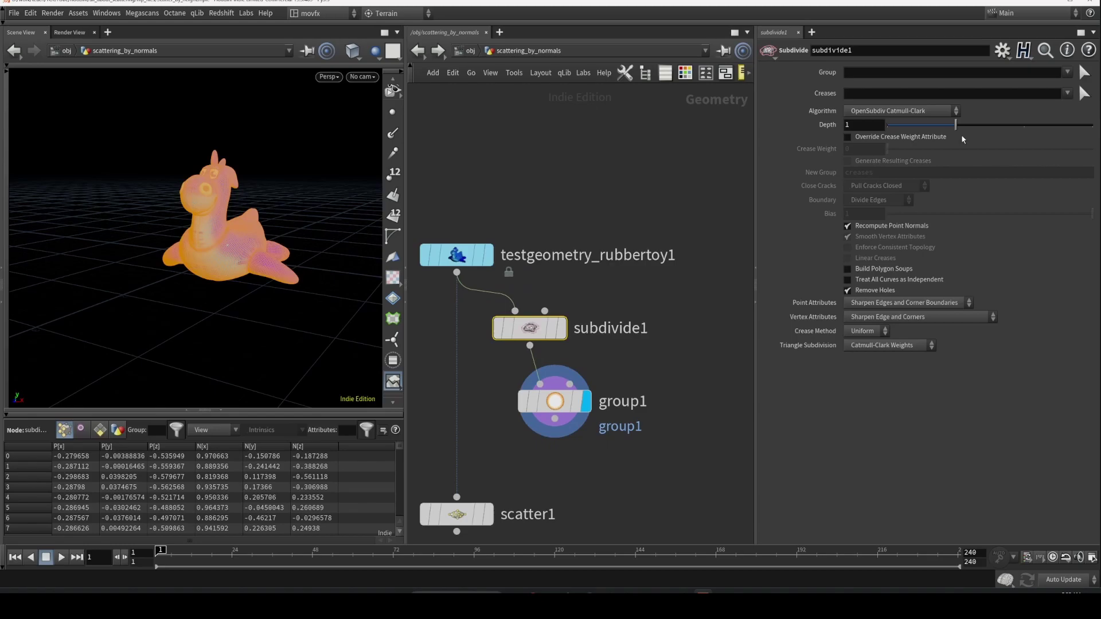
Set the subdivision depth to 2 and switch the viewport shading to wireframe
drag(957, 125, 1023, 127)
drag(290, 213, 216, 236)
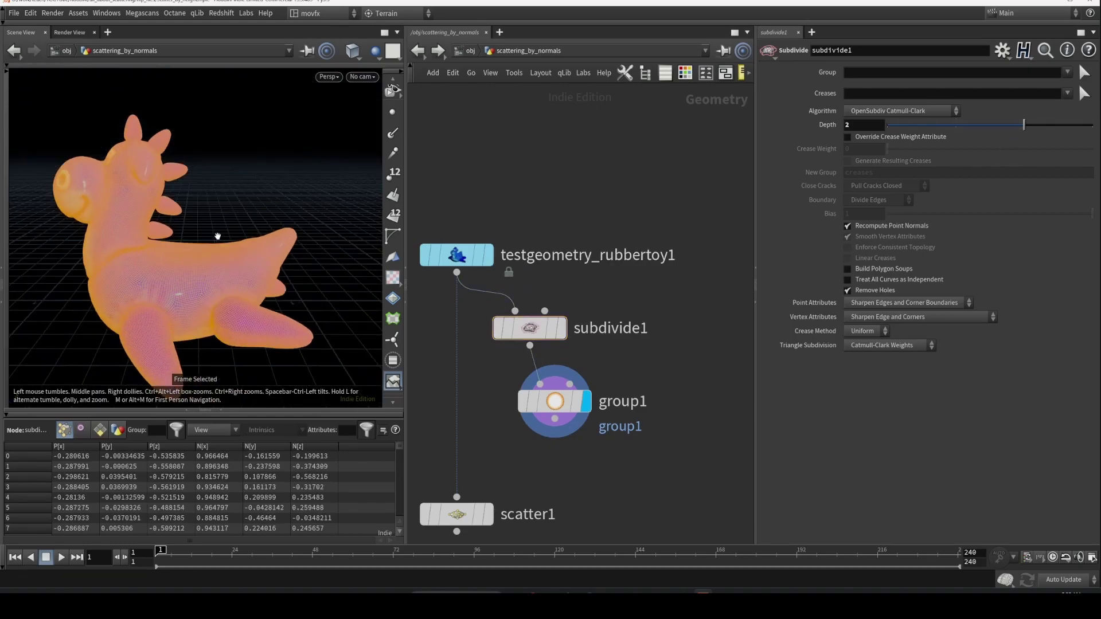
key(w)
key(w)
key(w)
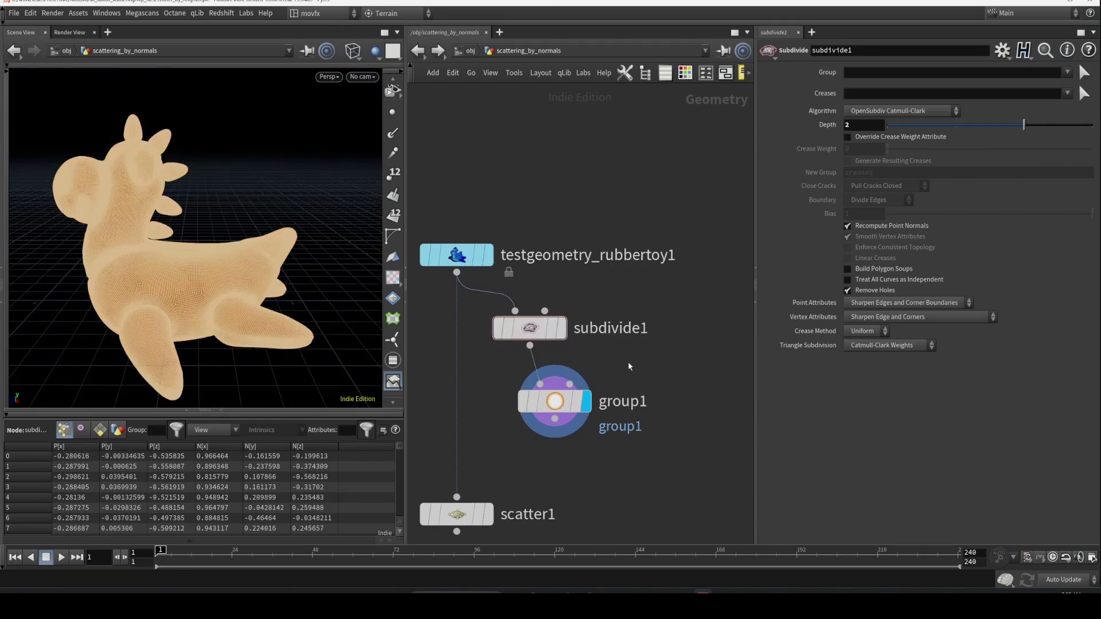
Delete the scatter1 node and align the remaining nodes vertically, with extra space above group1
click(554, 401)
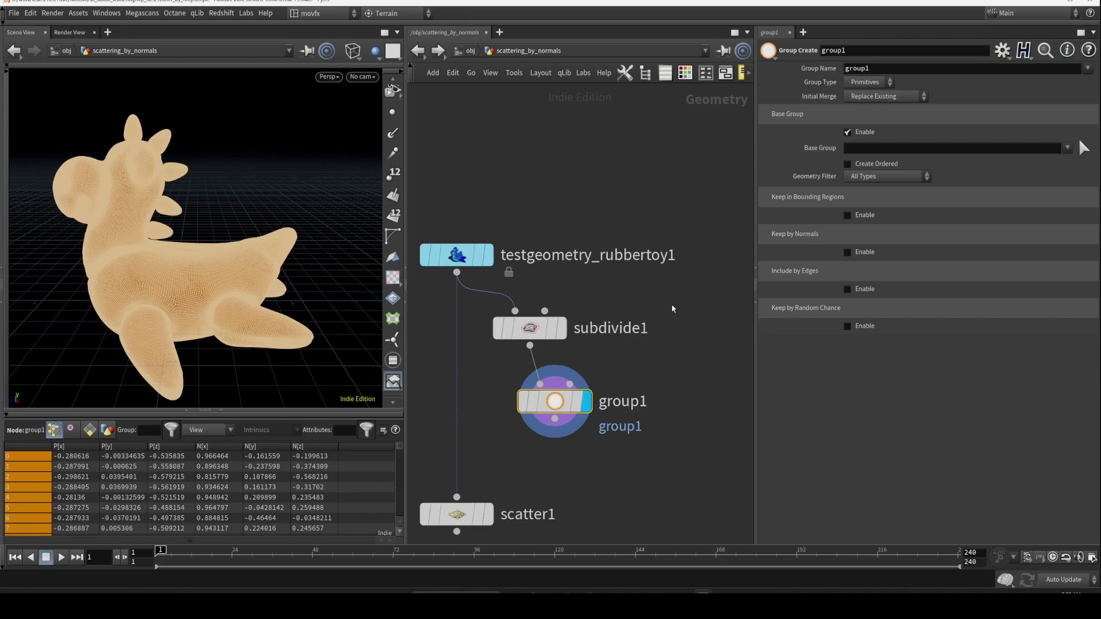
middle_drag(466, 446, 471, 364)
click(465, 437)
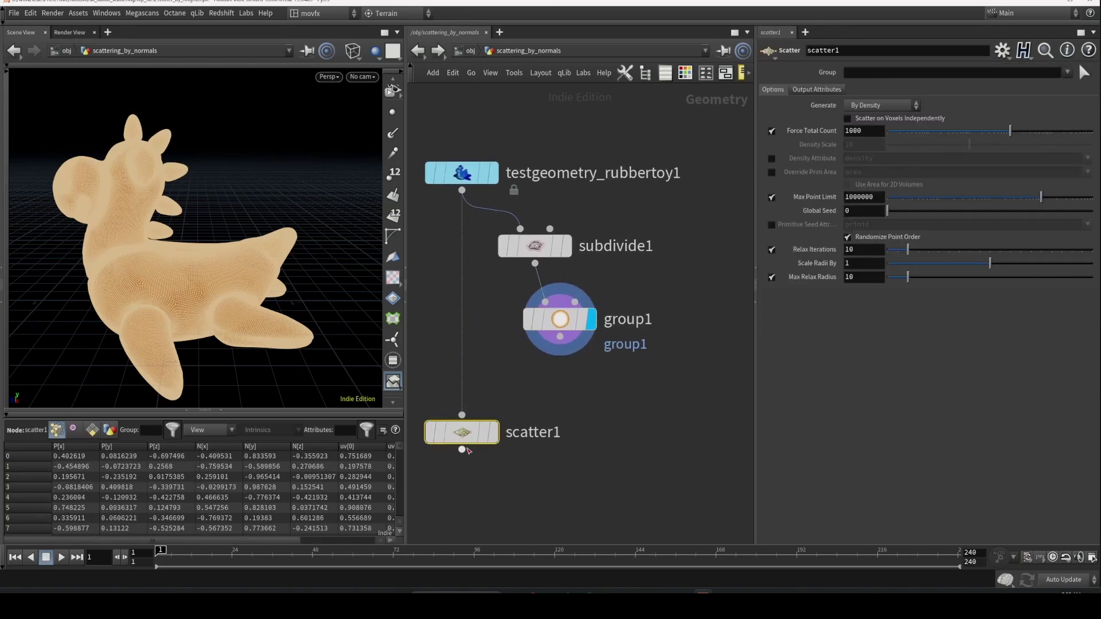
key(Delete)
key(a)
drag(463, 174, 524, 279)
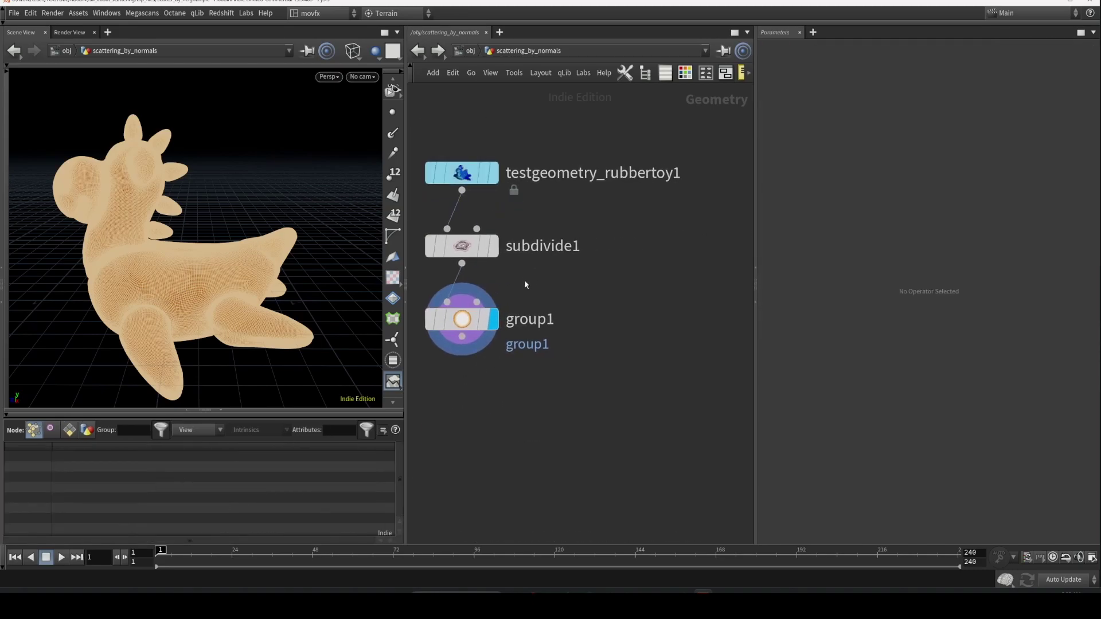
middle_drag(473, 320, 545, 305)
drag(545, 306, 545, 354)
middle_drag(560, 424, 509, 414)
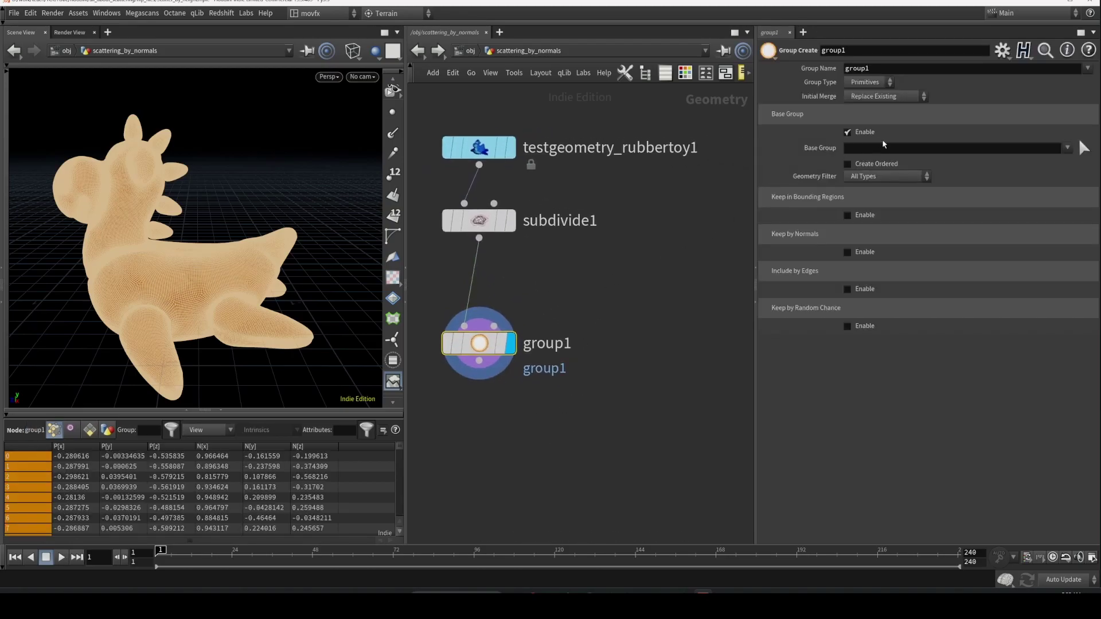
Disable the Base Group option on group1 and name the group "selected", keeping the Primitives group type
click(849, 132)
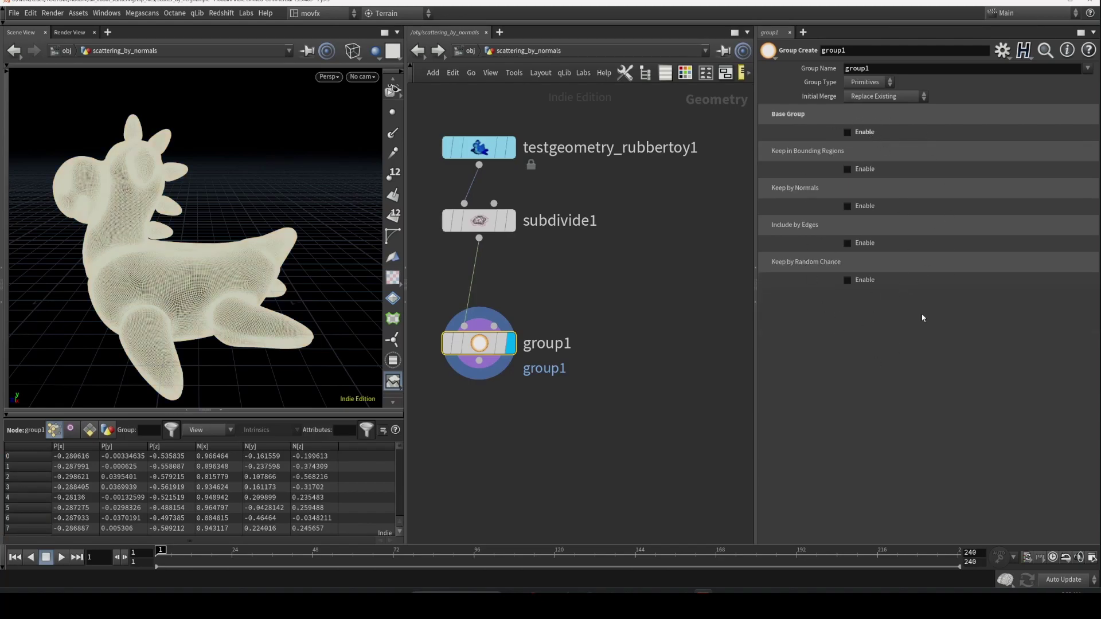
double_click(890, 71)
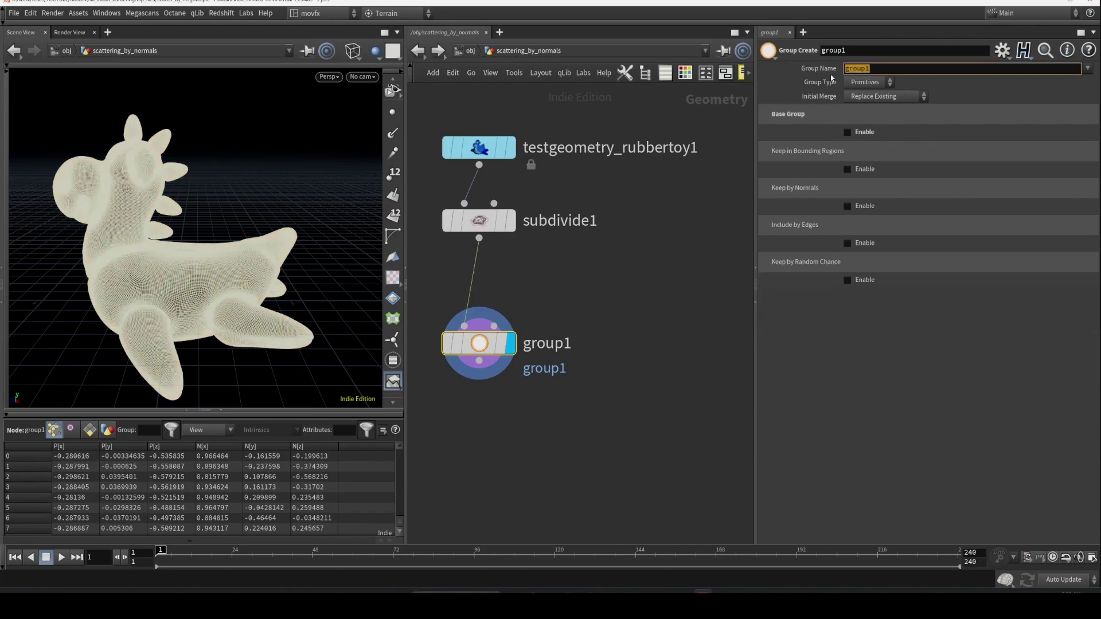
text(selected)
key(Return)
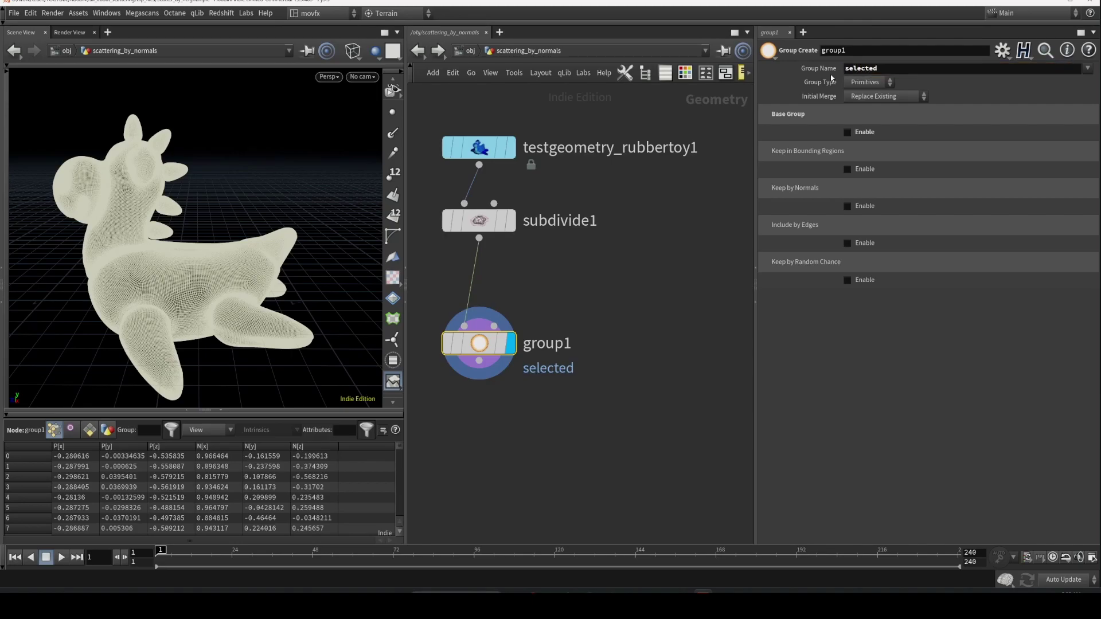
click(865, 84)
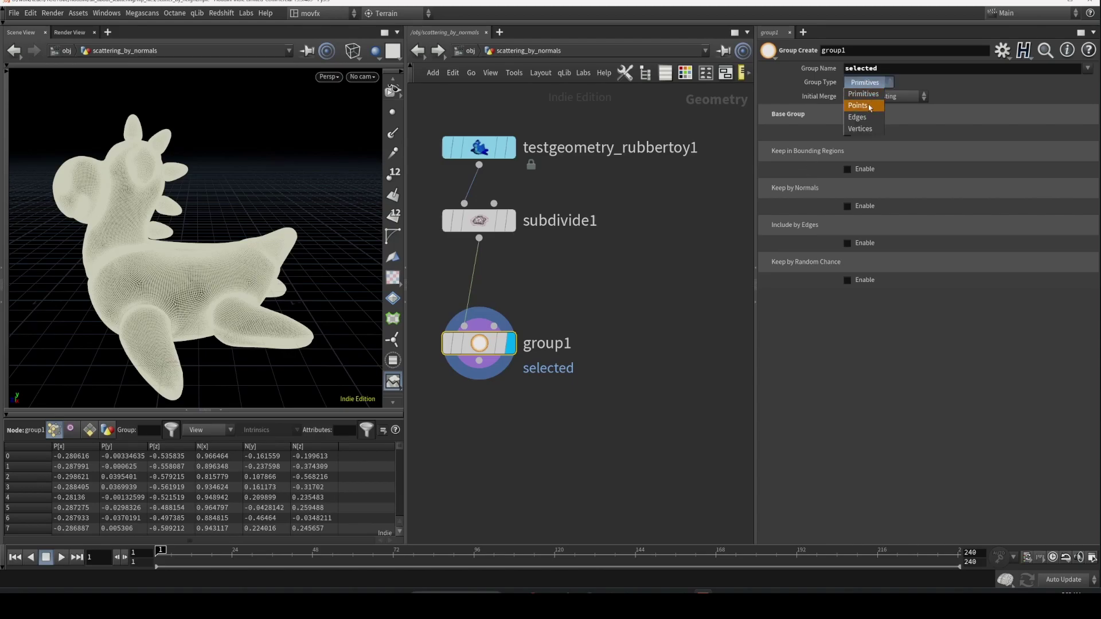
click(886, 83)
middle_drag(571, 286, 587, 271)
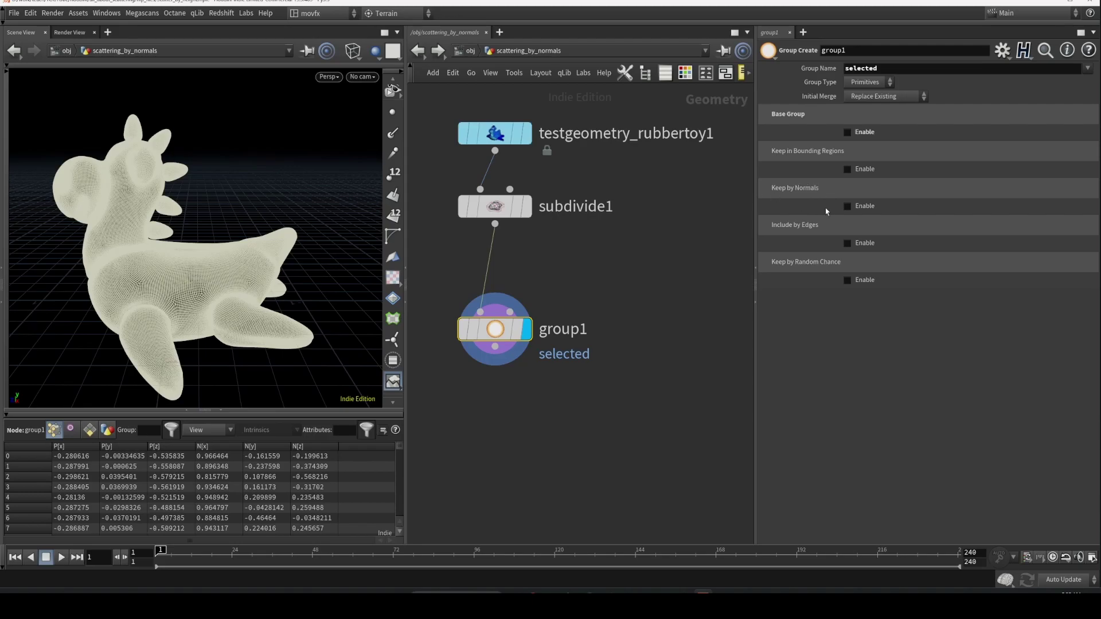
Enable Keep by Normals on group1
click(847, 207)
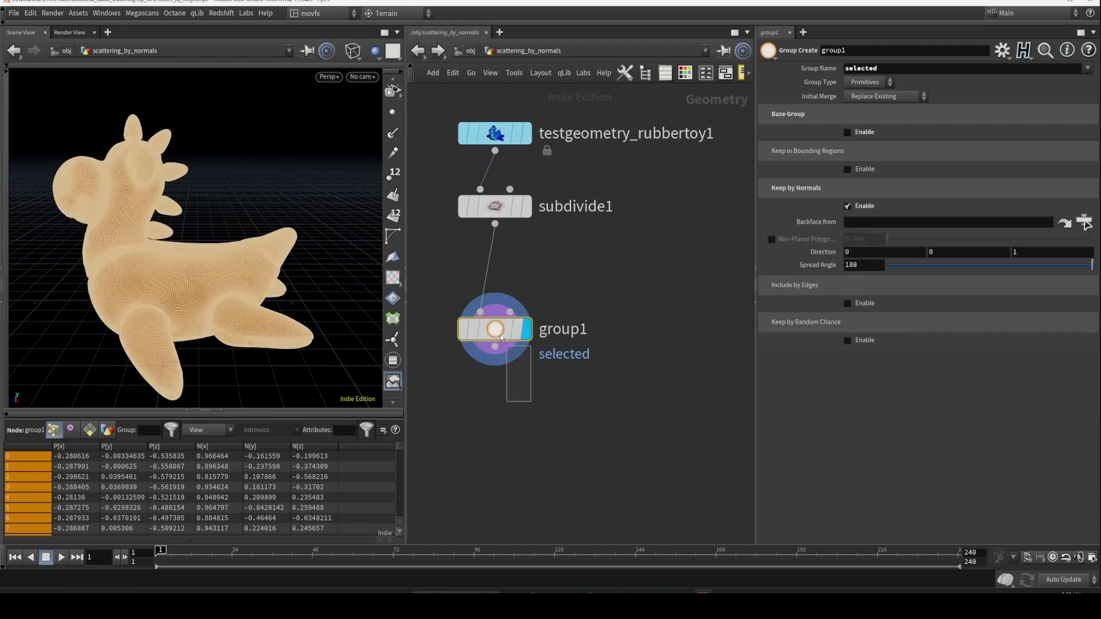
key(f)
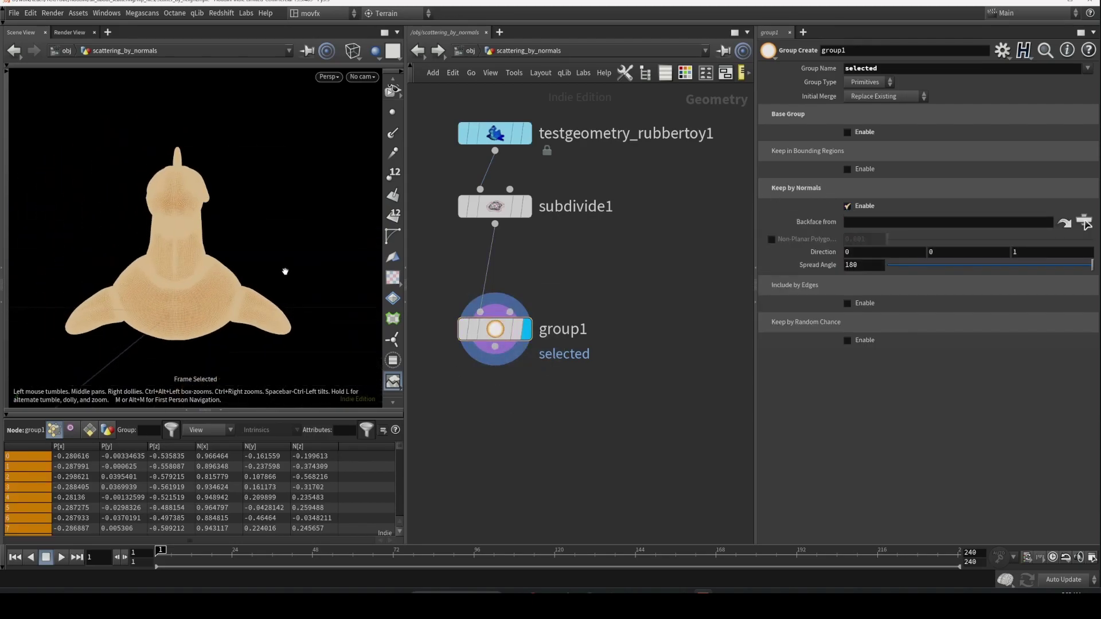
Set group1's normal direction to 0, 1, 0 and its spread angle to about 87.9
drag(287, 270, 235, 304)
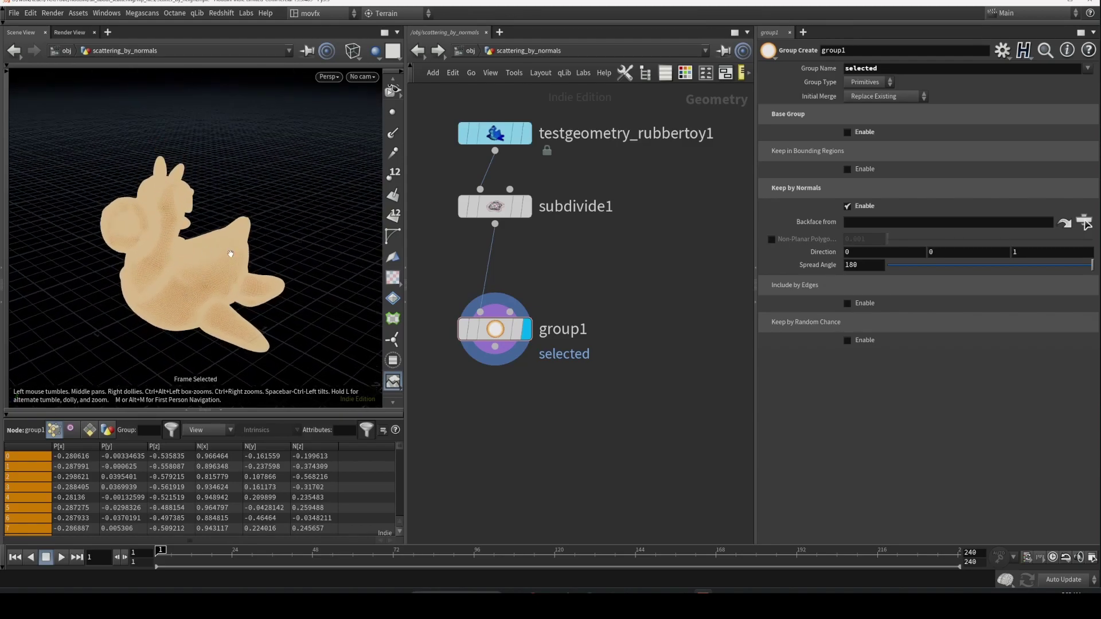
drag(1091, 265, 986, 265)
click(940, 253)
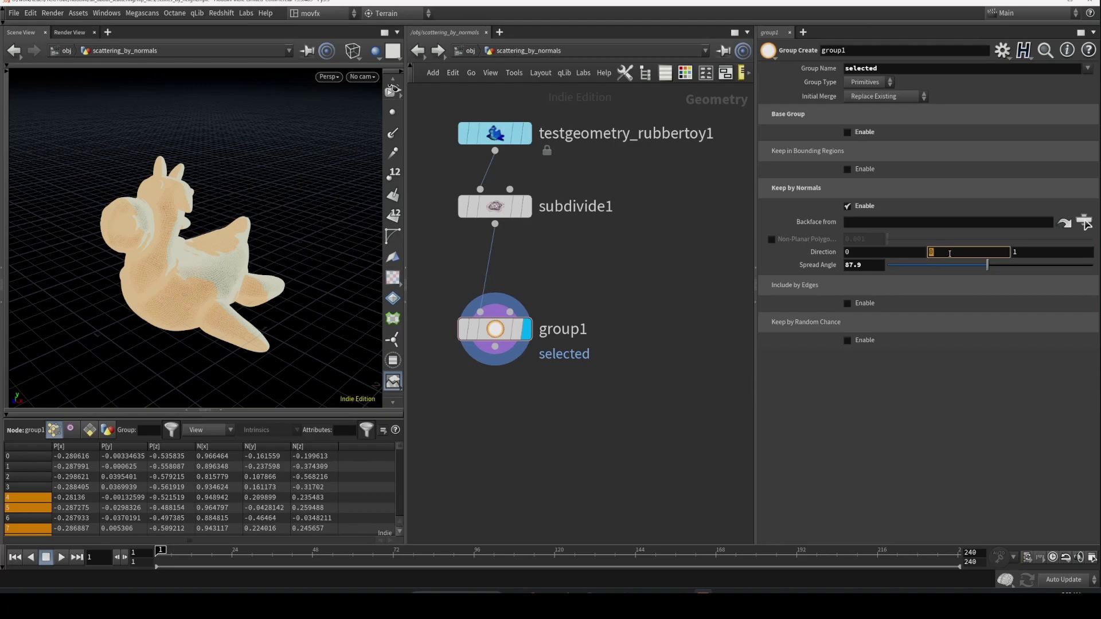
click(1030, 253)
text(0)
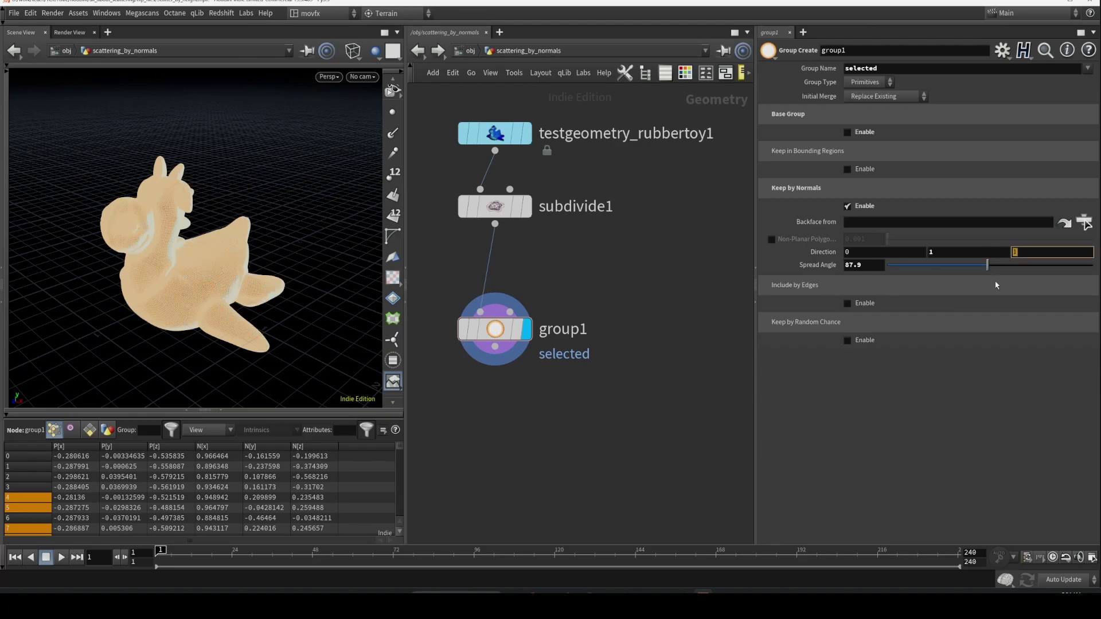
key(Return)
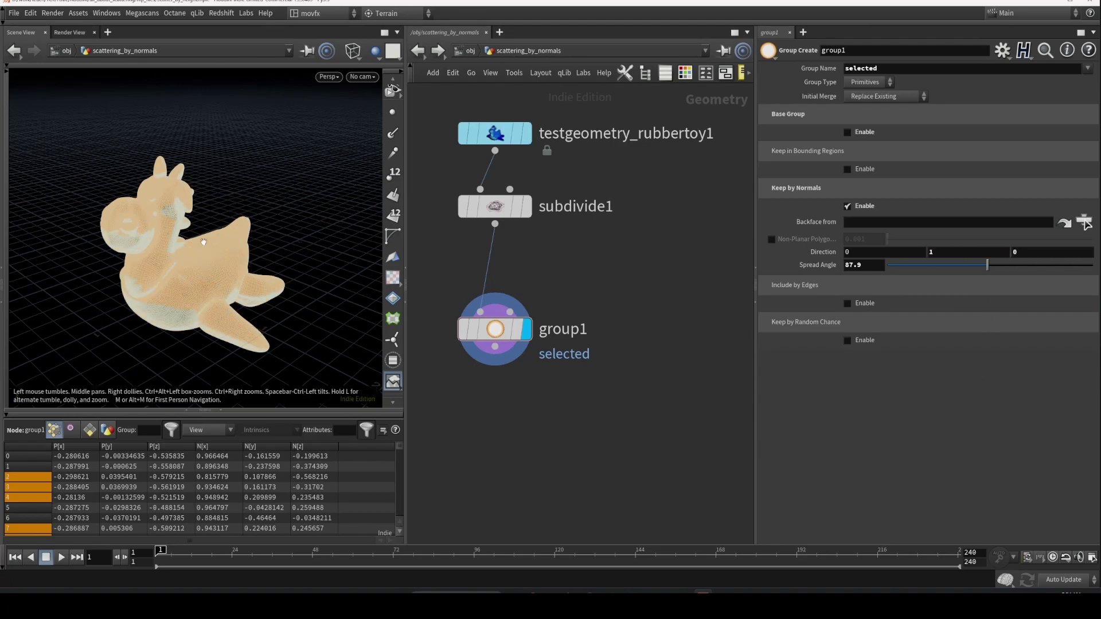
drag(221, 264, 200, 250)
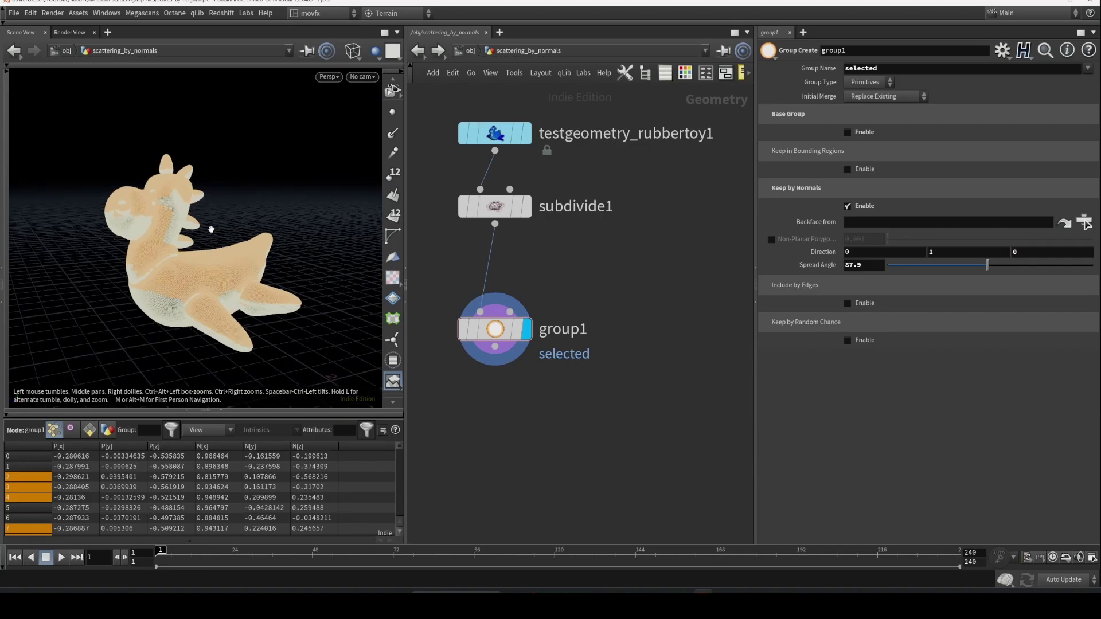
Narrow group1's spread angle to about 76.6 so only the more upward-facing surfaces are grouped
click(944, 253)
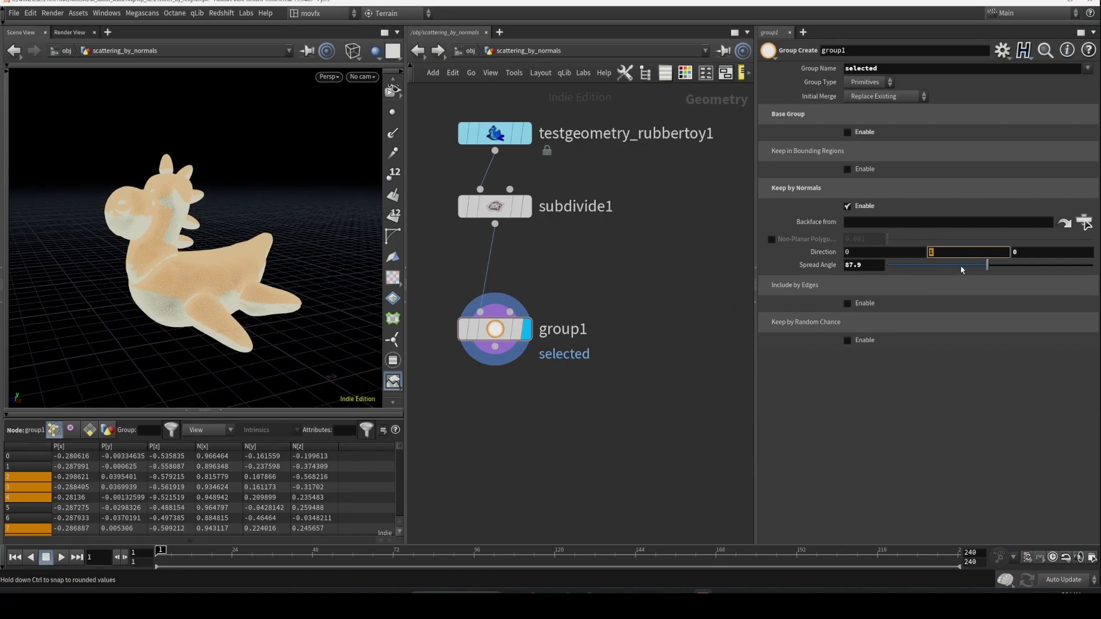
drag(987, 264, 968, 278)
drag(269, 296, 204, 258)
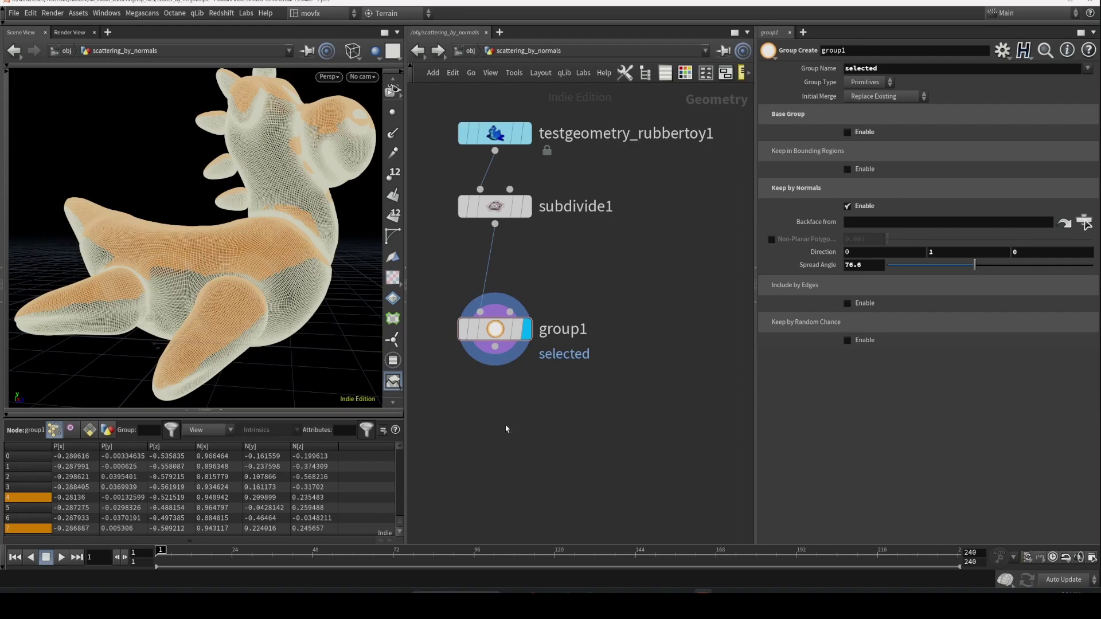
Add an Attribute Create node below group1, wire group1 into it and display its output
key(Tab)
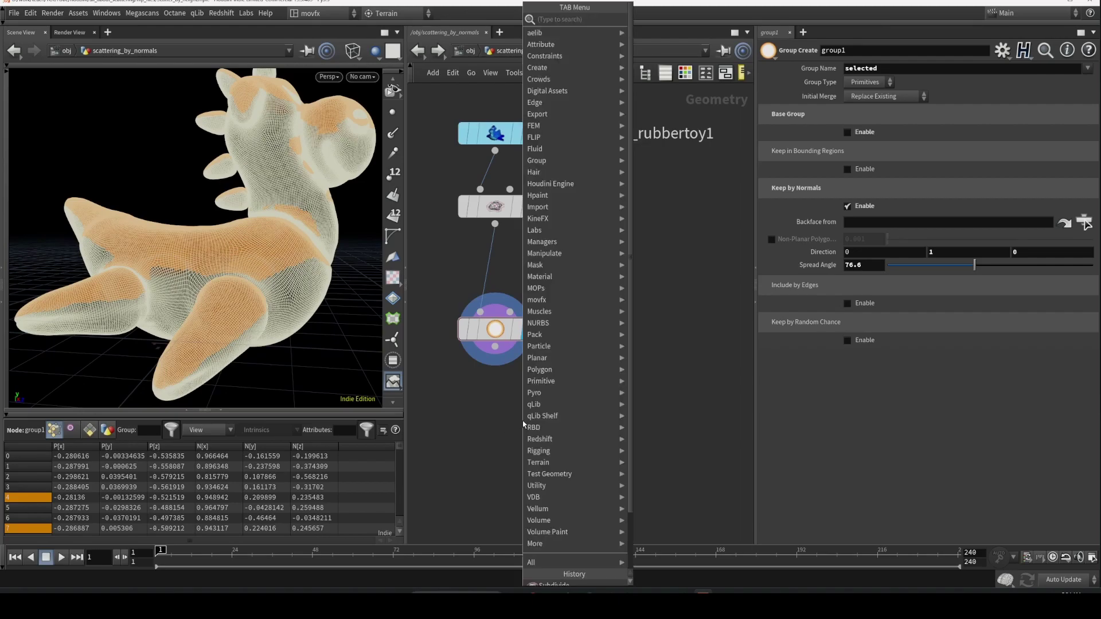
text(at)
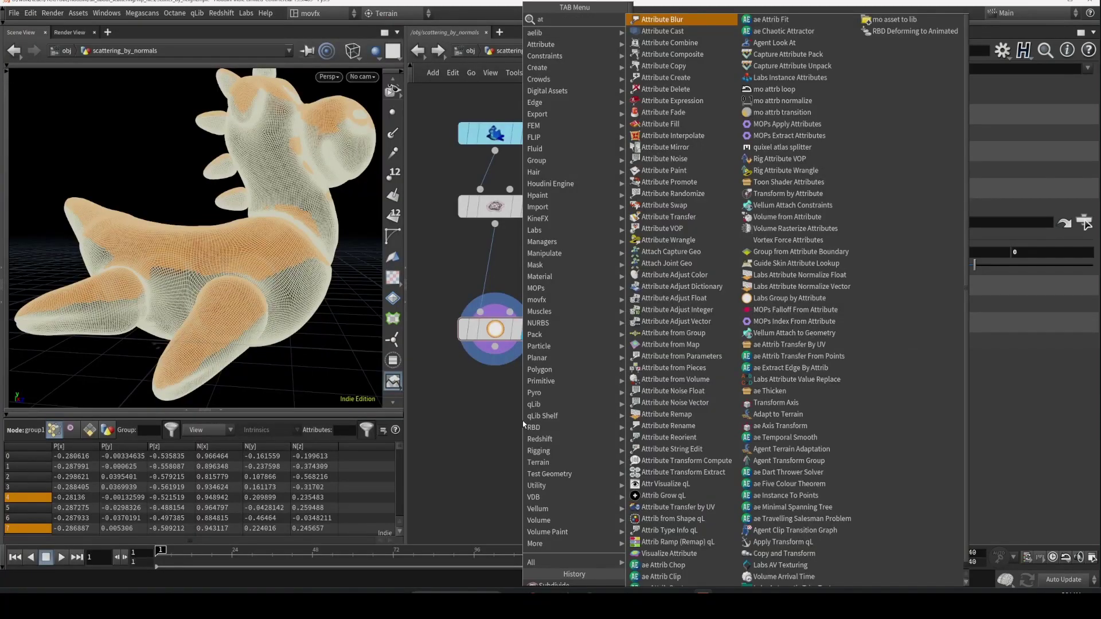
text( a)
key(BackSpace)
text(create)
key(Return)
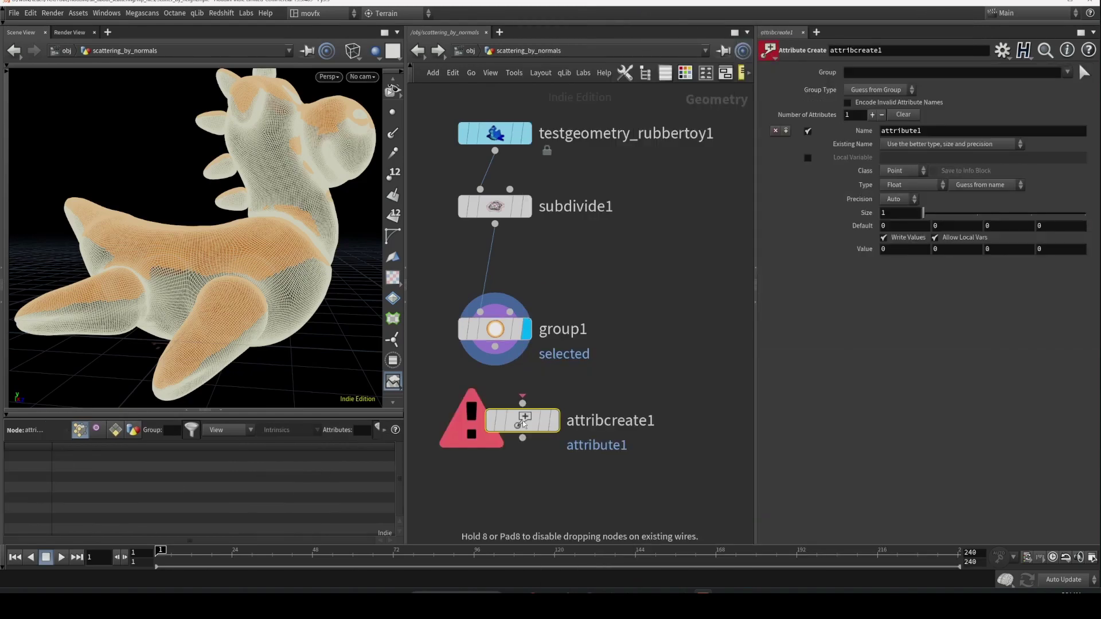
middle_drag(669, 354, 719, 274)
drag(578, 343, 545, 268)
drag(560, 367, 547, 348)
middle_drag(606, 309, 579, 297)
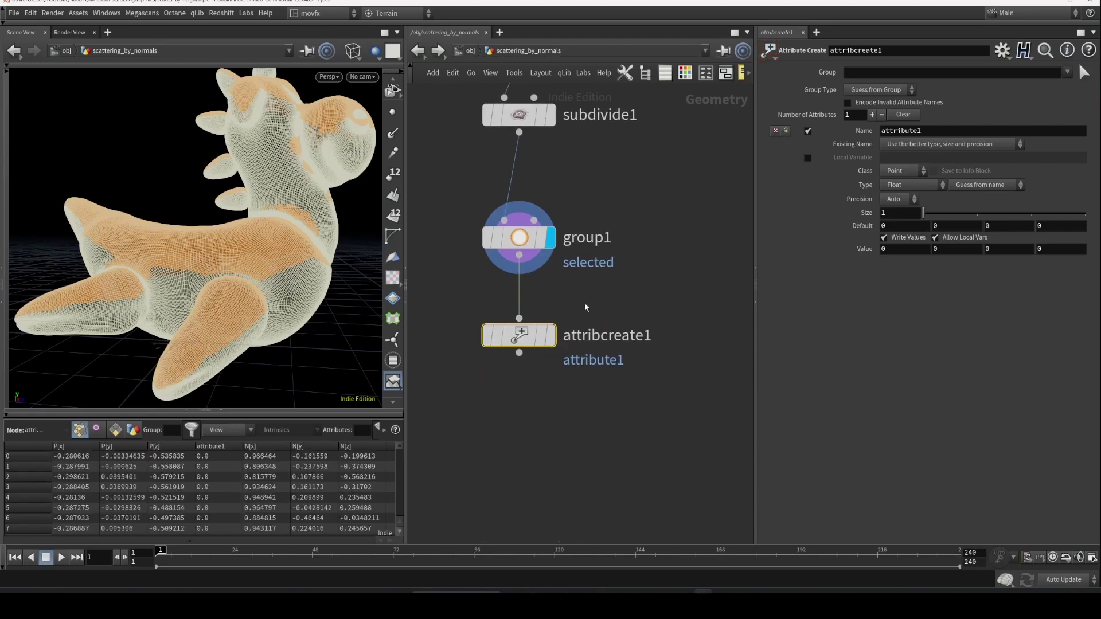
click(549, 338)
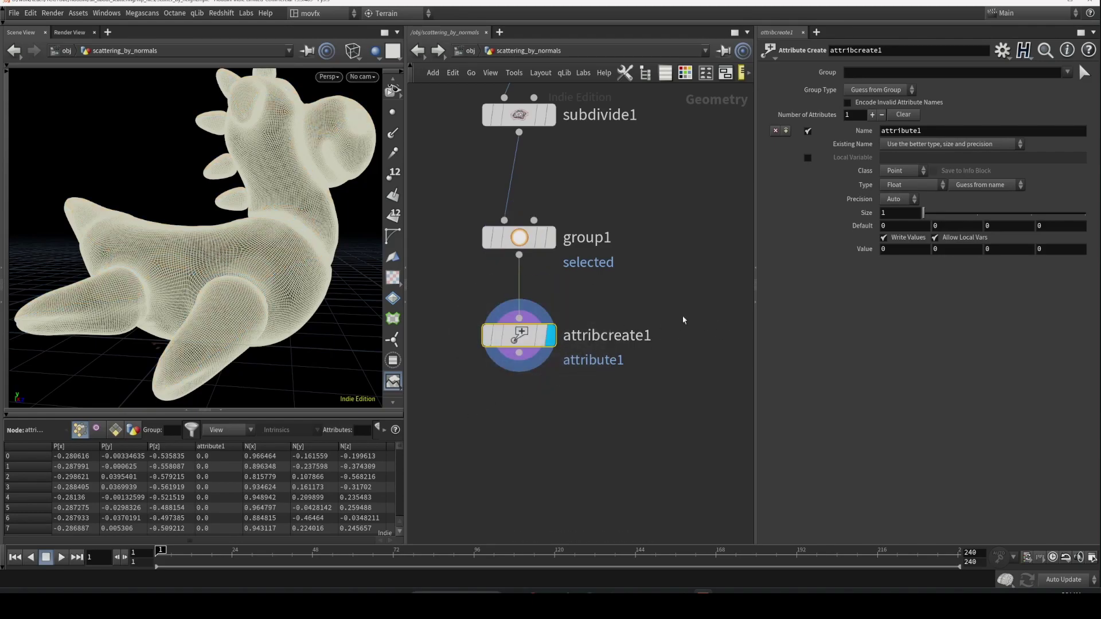
Name the attribute on attribcreate1 "density" and set its first value to 1
click(917, 131)
text(density)
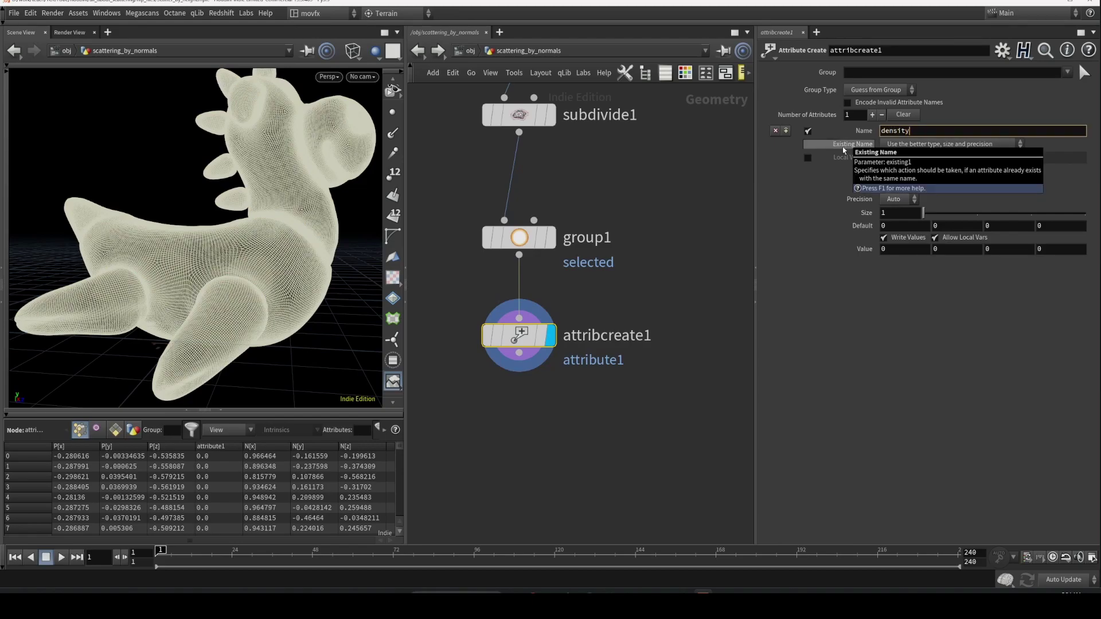
key(Return)
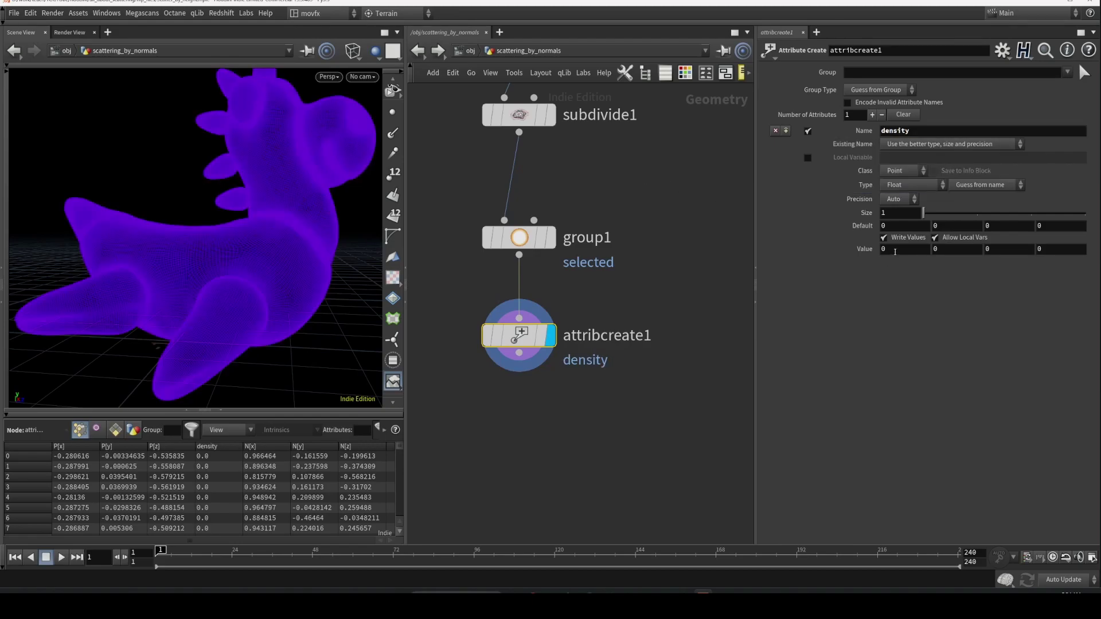
click(893, 252)
key(Return)
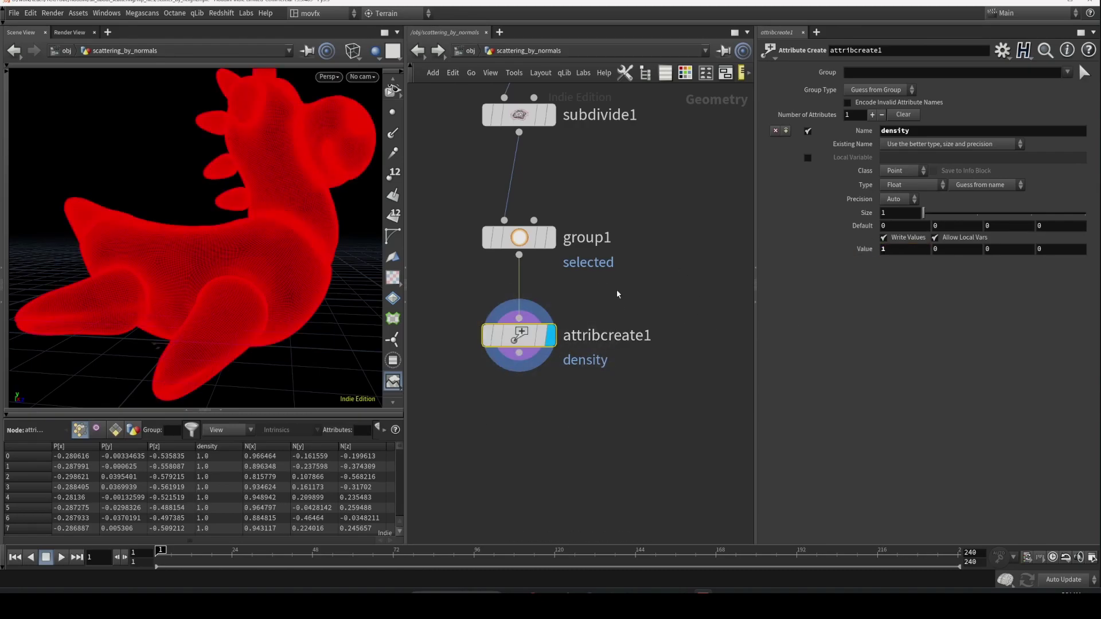
Compare the displayed output of group1 and attribcreate1, and restrict attribcreate1 to the "selected" group
drag(282, 184, 296, 225)
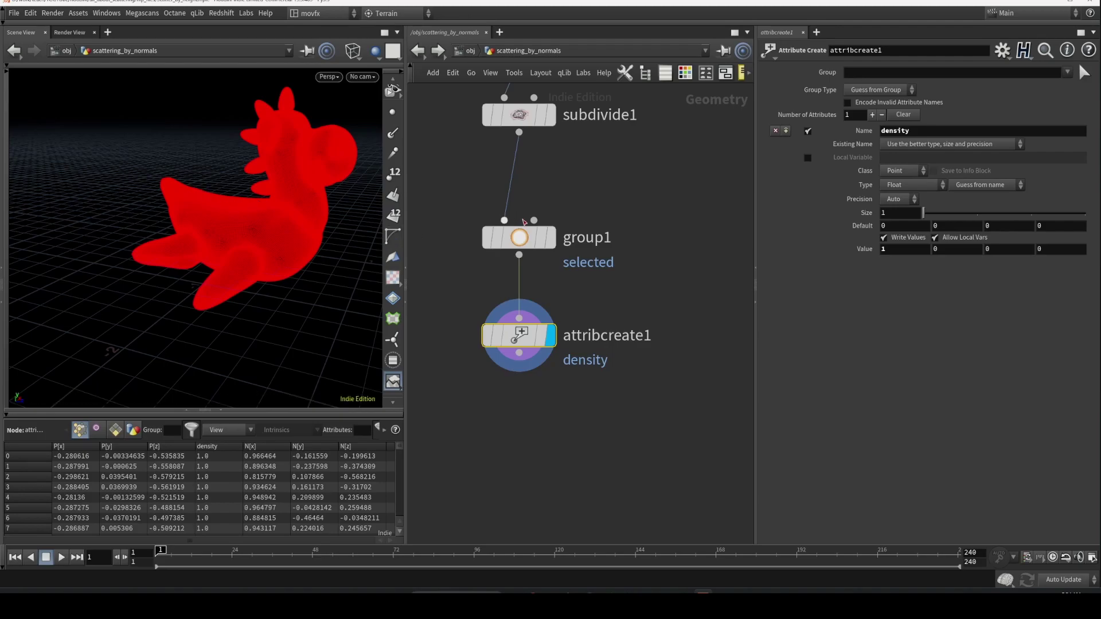
click(549, 237)
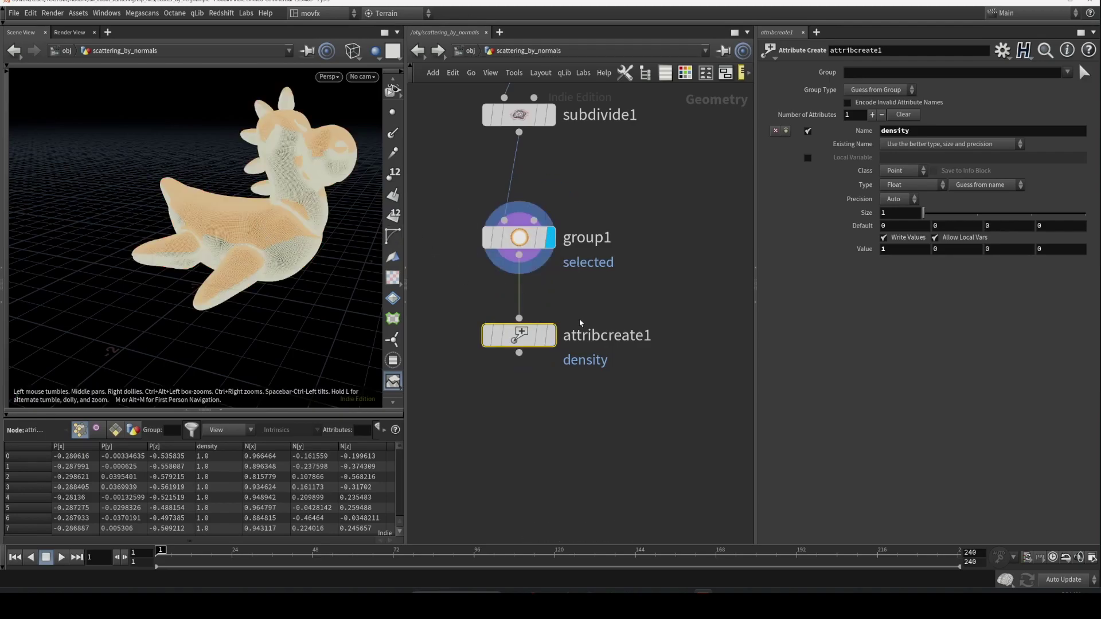
click(550, 335)
click(1067, 72)
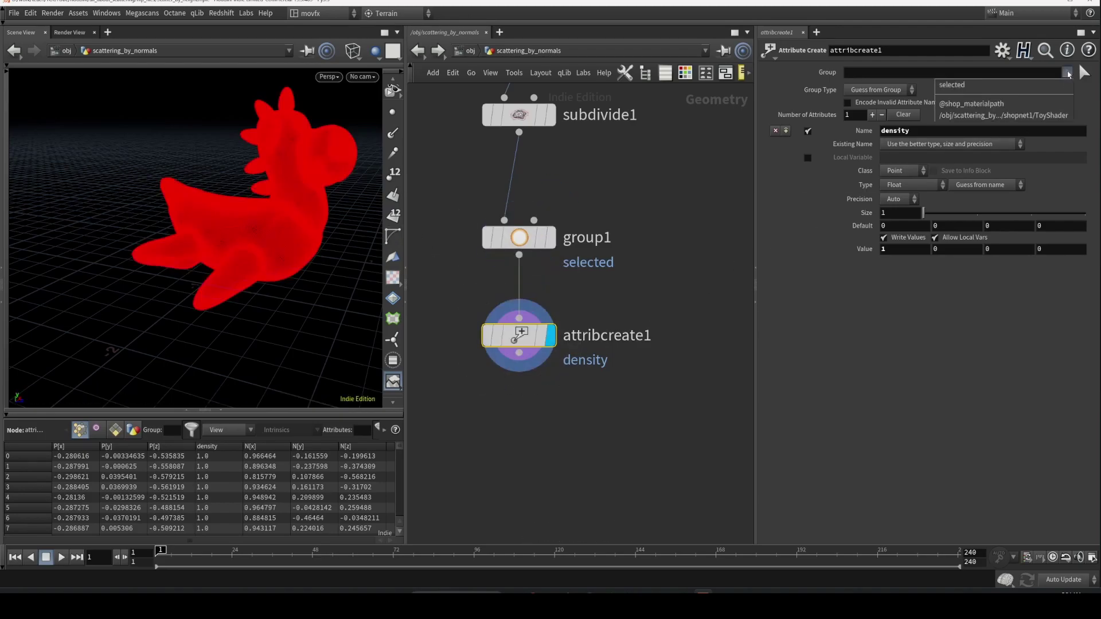
click(1025, 86)
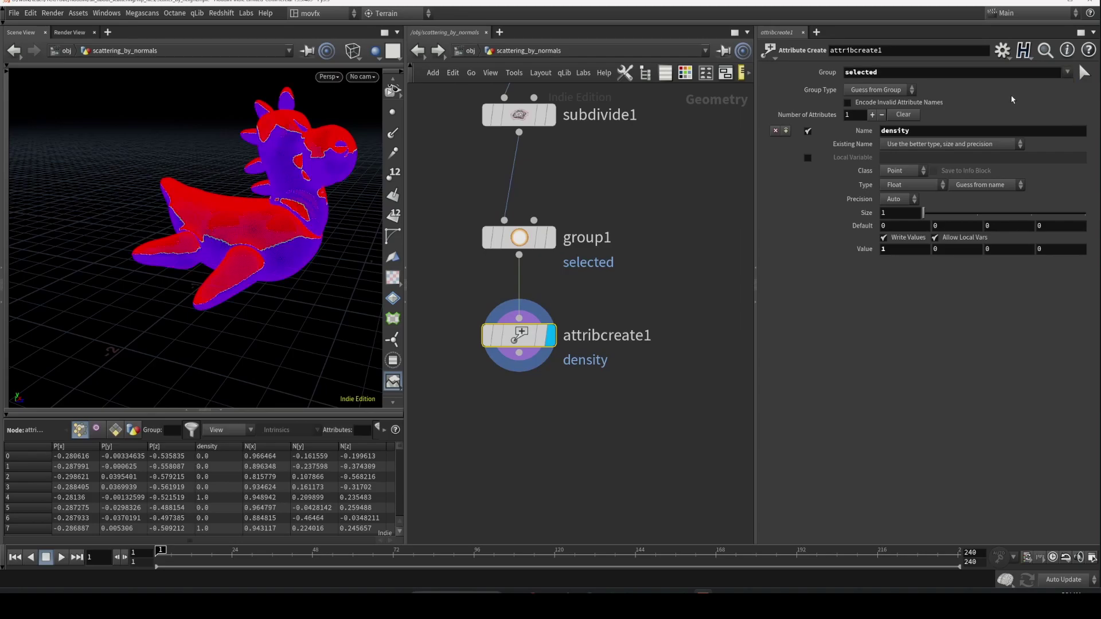
double_click(942, 72)
key(f)
drag(189, 238, 290, 256)
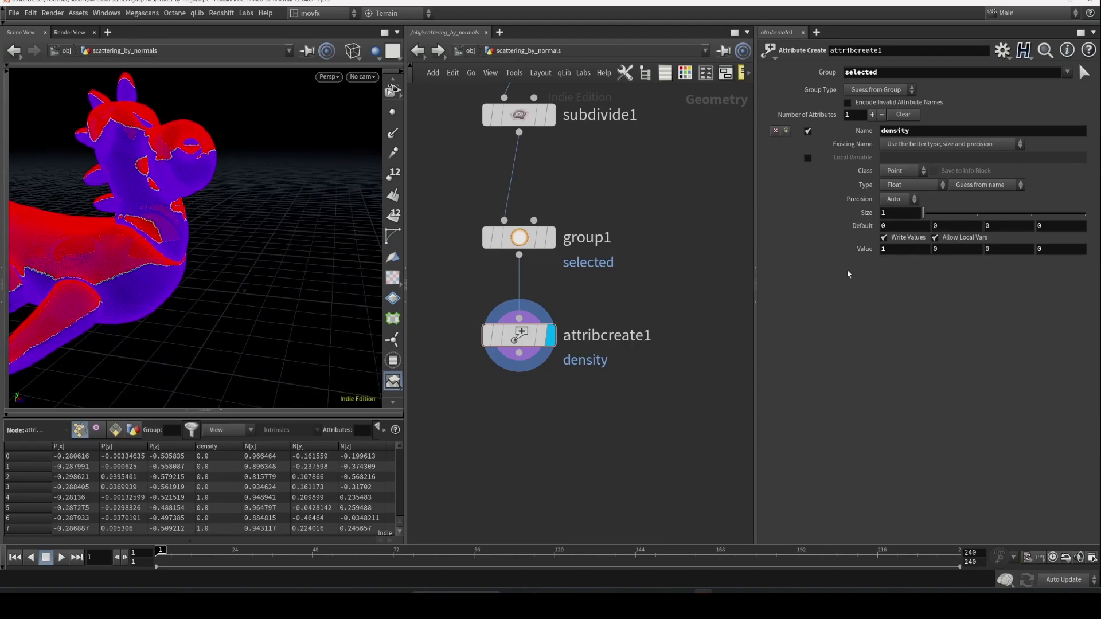
Add an Attribute Blur node after attribcreate1 and display its output
middle_drag(509, 415, 566, 373)
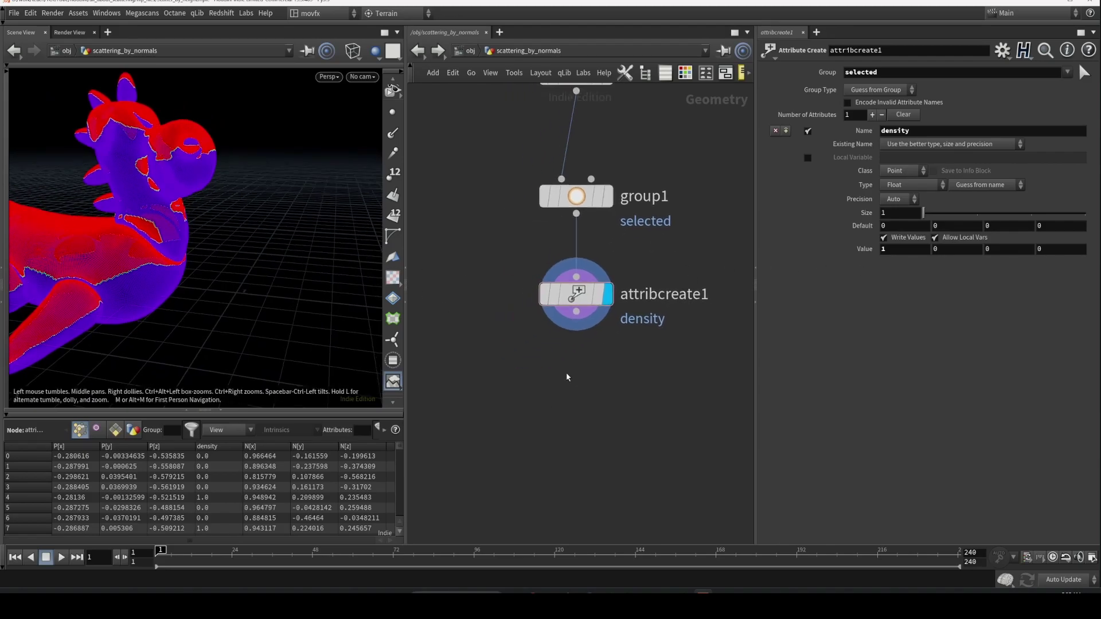
key(Tab)
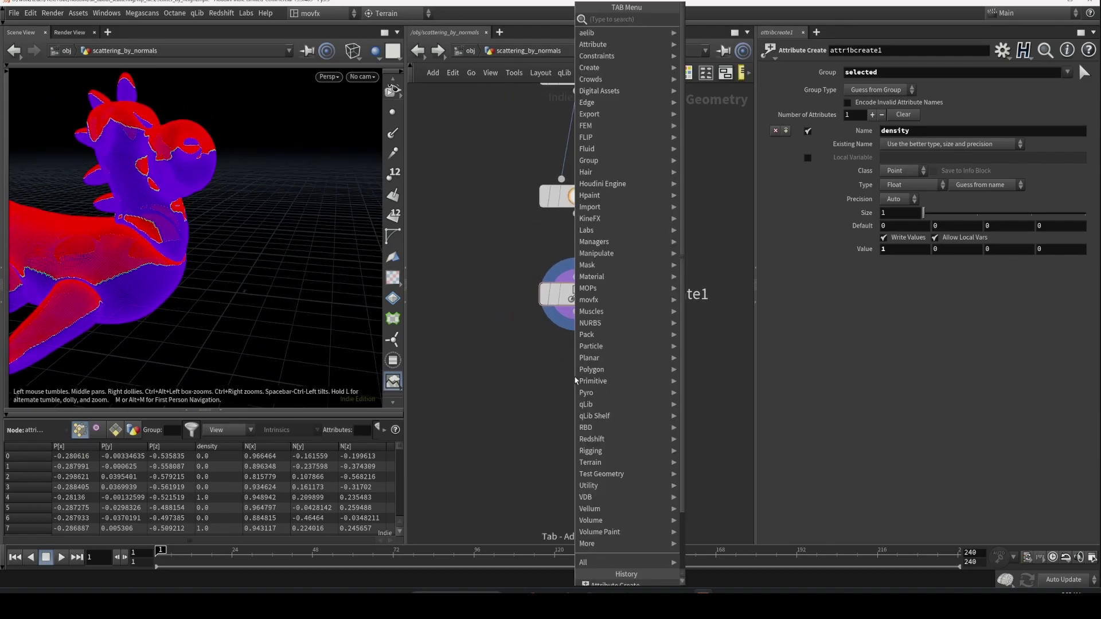
text(atblur)
key(Return)
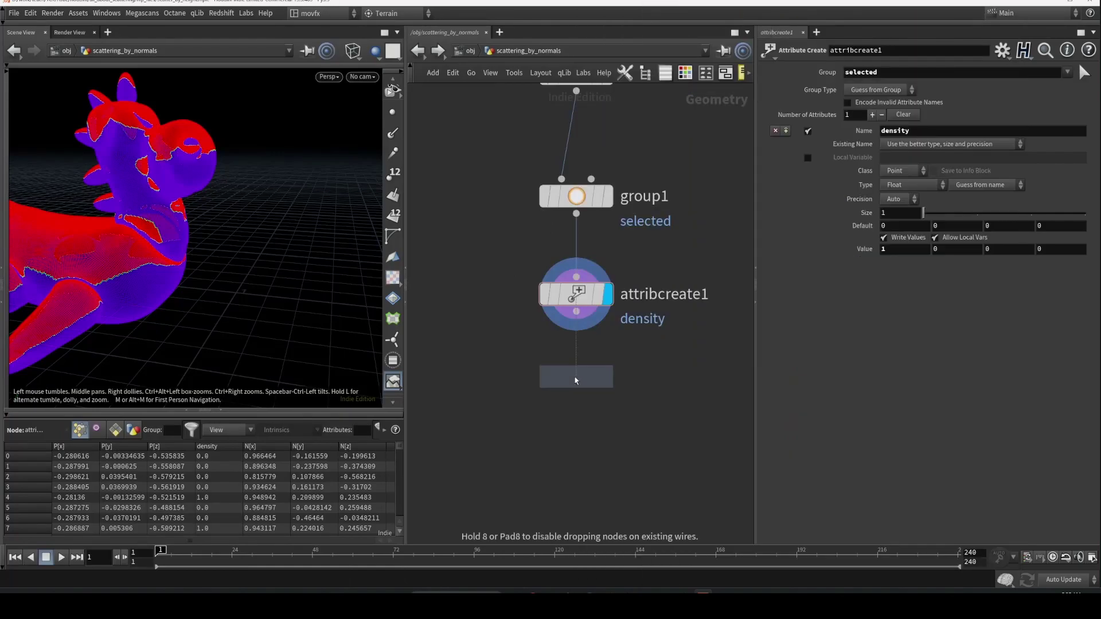
click(576, 381)
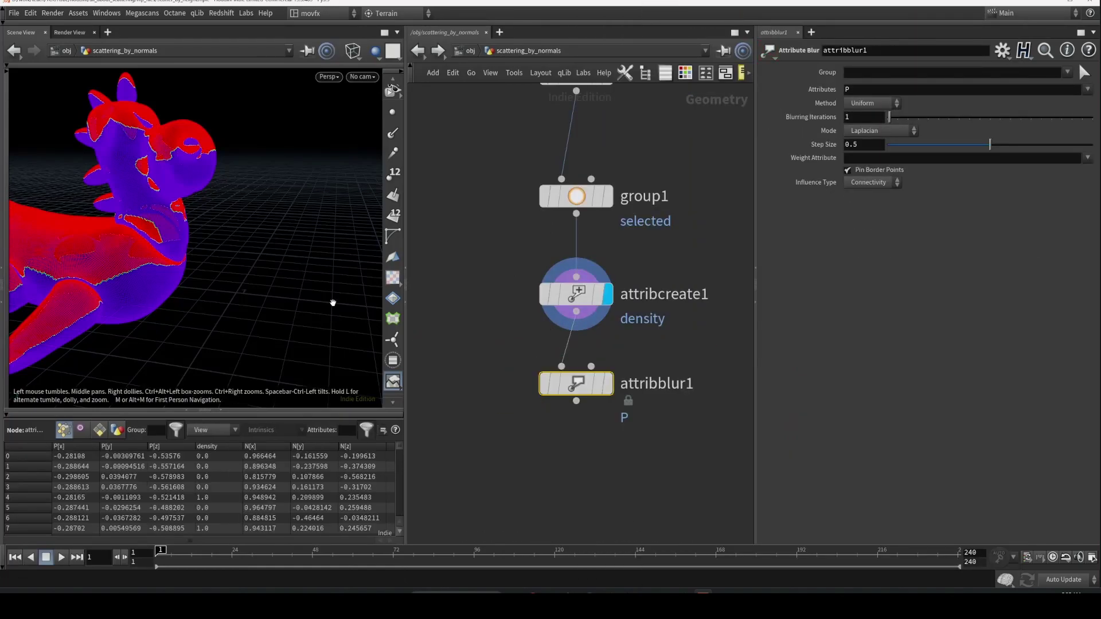
click(591, 408)
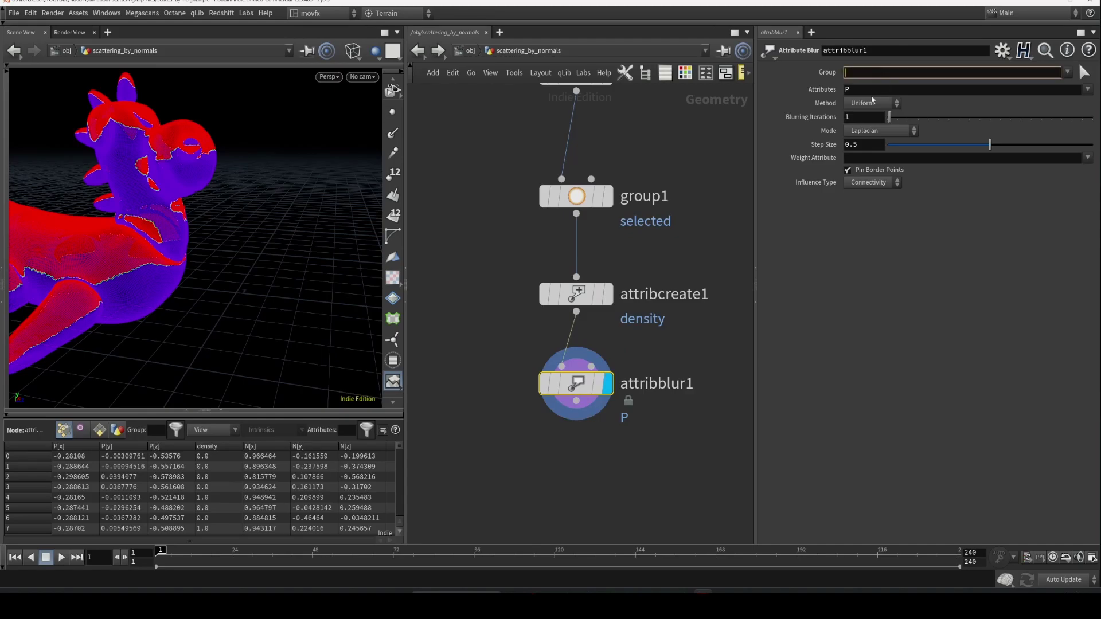
Make attribblur1 blur the density attribute with 56 blurring iterations and inspect the toy's smoothed gradient
double_click(845, 90)
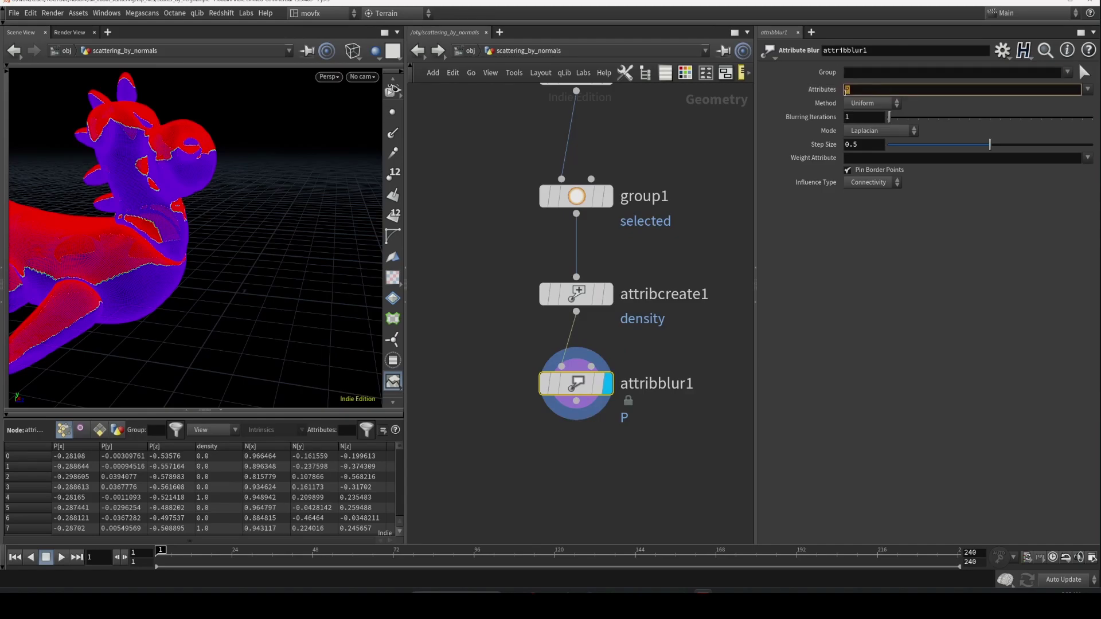
text(density)
key(Return)
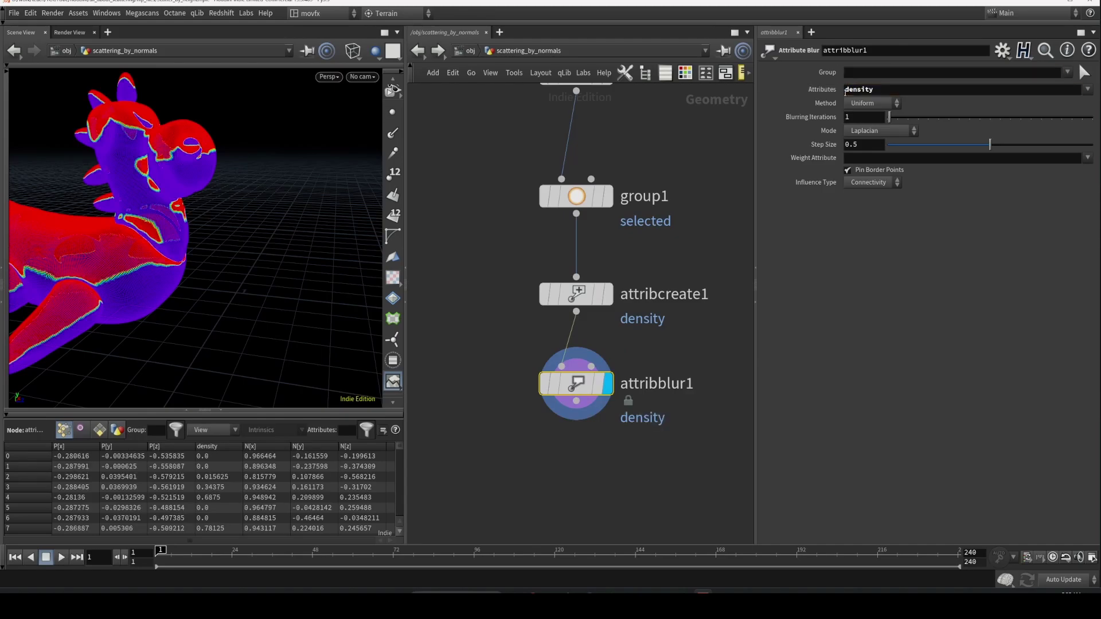
drag(907, 120, 1000, 119)
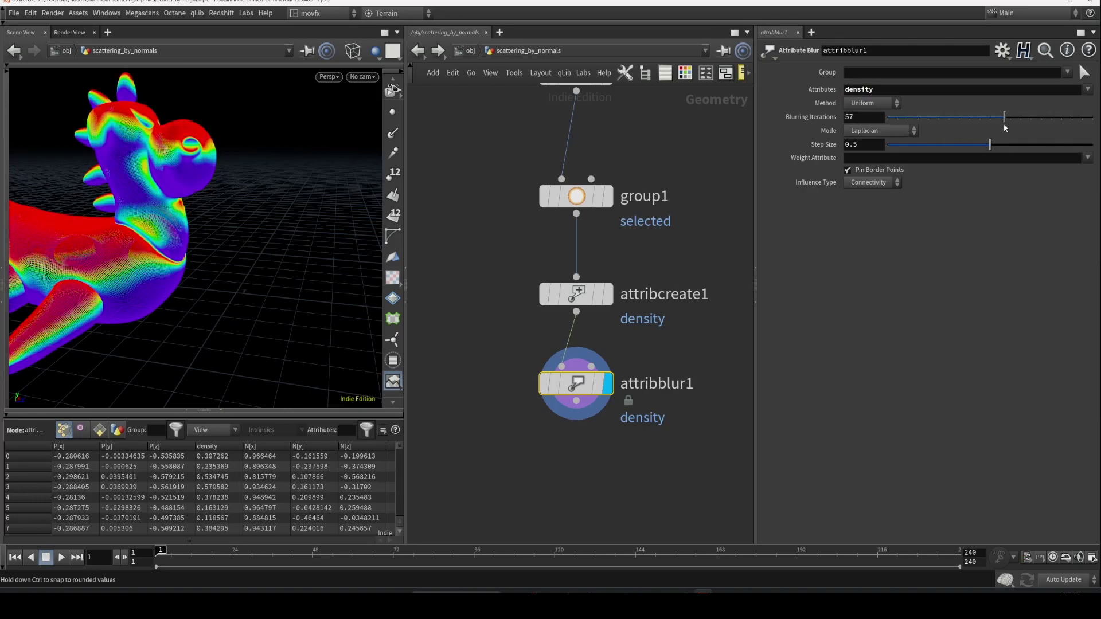
key(f)
drag(165, 263, 179, 216)
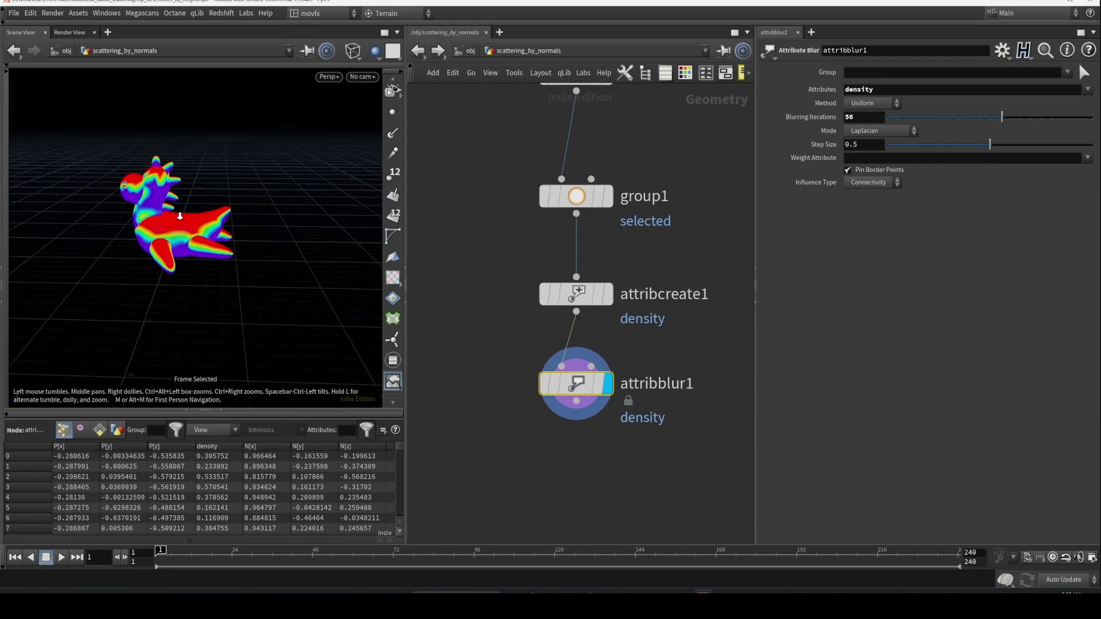
scroll(190, 215, up, 6)
drag(165, 254, 301, 293)
Add a Scatter node below attribblur1, connected to its output, and display the scattered points
middle_drag(648, 333, 603, 278)
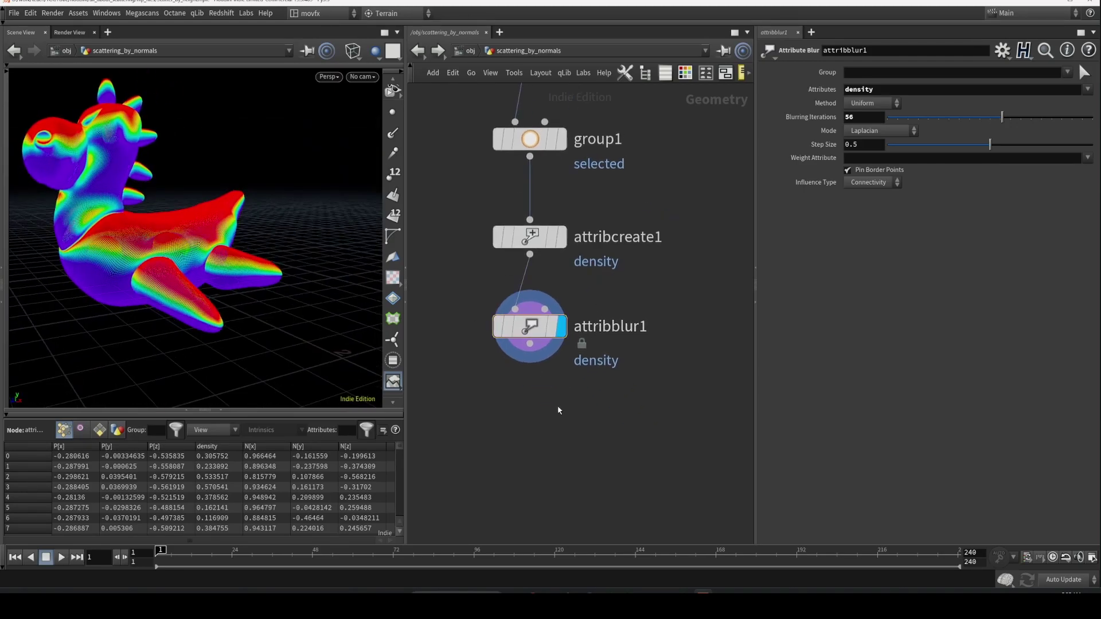
key(Tab)
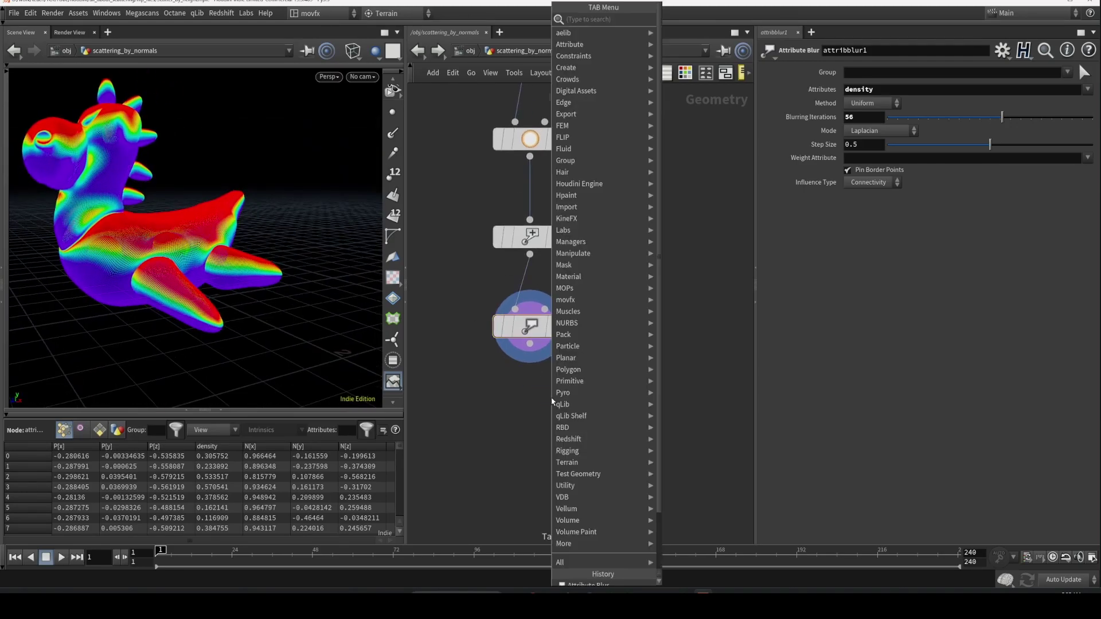
text(scatter)
key(Return)
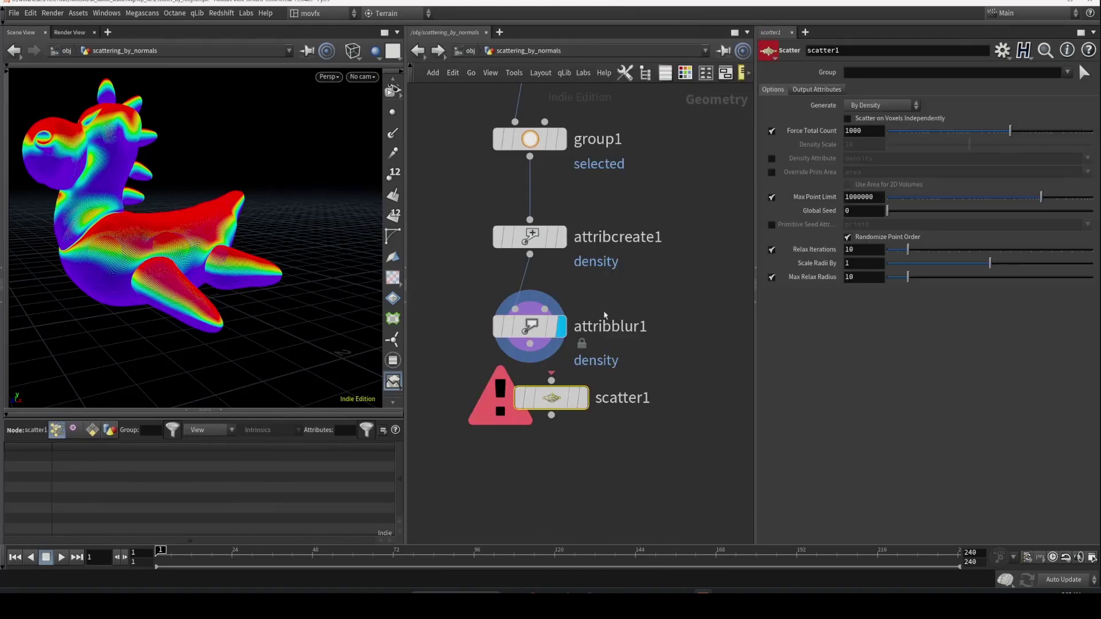
click(582, 408)
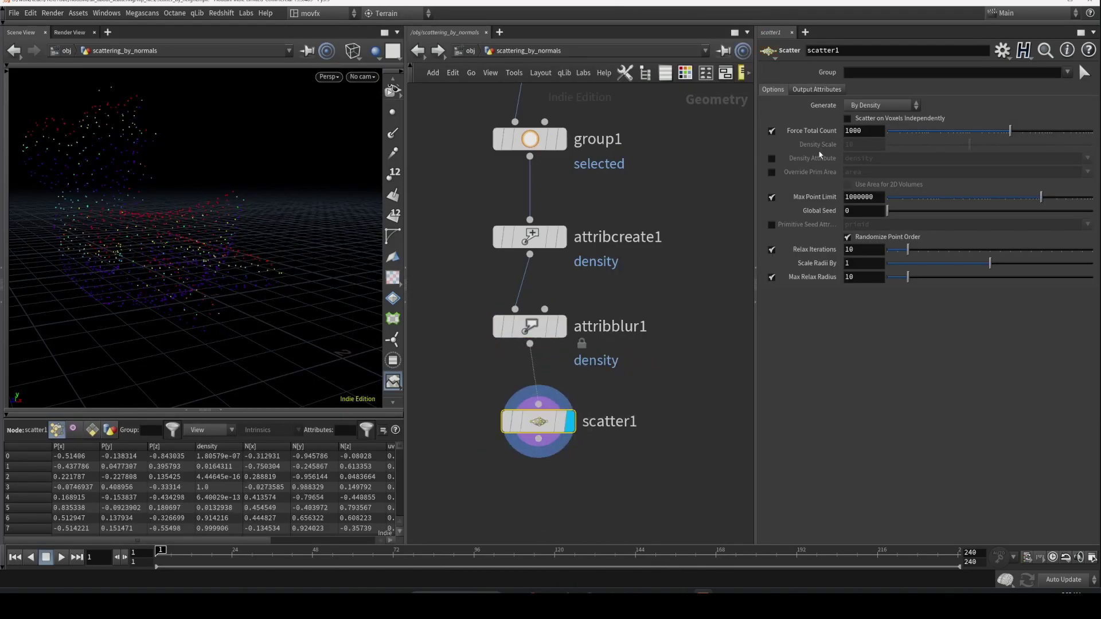
Enable the Density Attribute option on scatter1 using "density" and view the scattered points from the side
click(771, 158)
key(f)
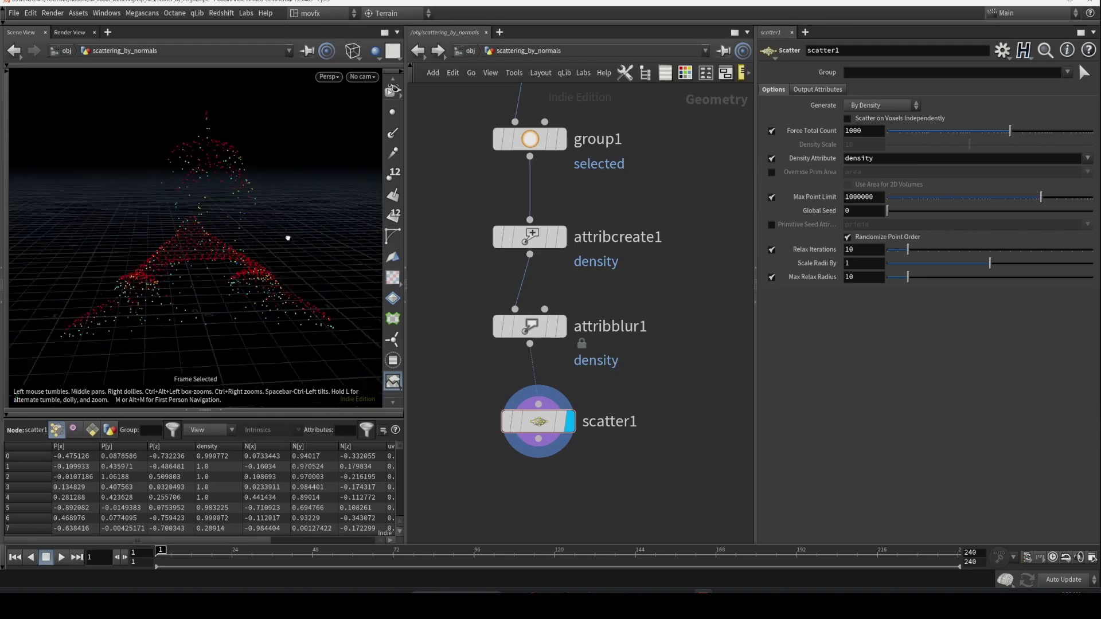
alt+drag(227, 274, 367, 257)
Show testgeometry_rubbertoy1 as a template wireframe together with the scattered points
middle_drag(691, 231, 697, 358)
middle_drag(605, 161, 604, 293)
click(561, 205)
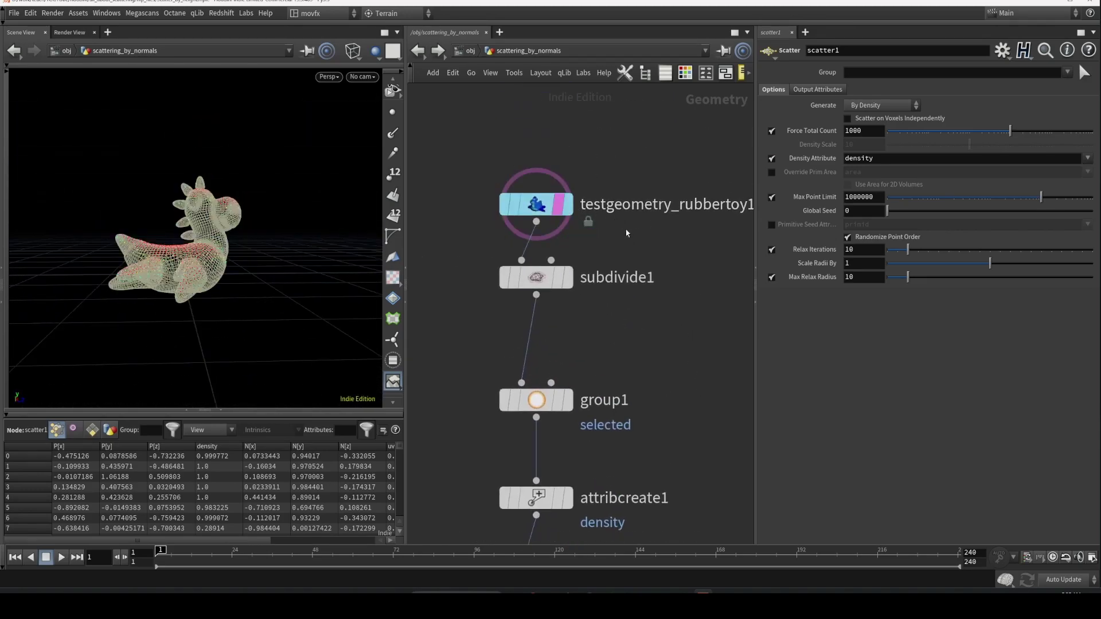
Examine the scattered points over the rubber toy's template wireframe from the opposite side
alt+drag(350, 275, 232, 261)
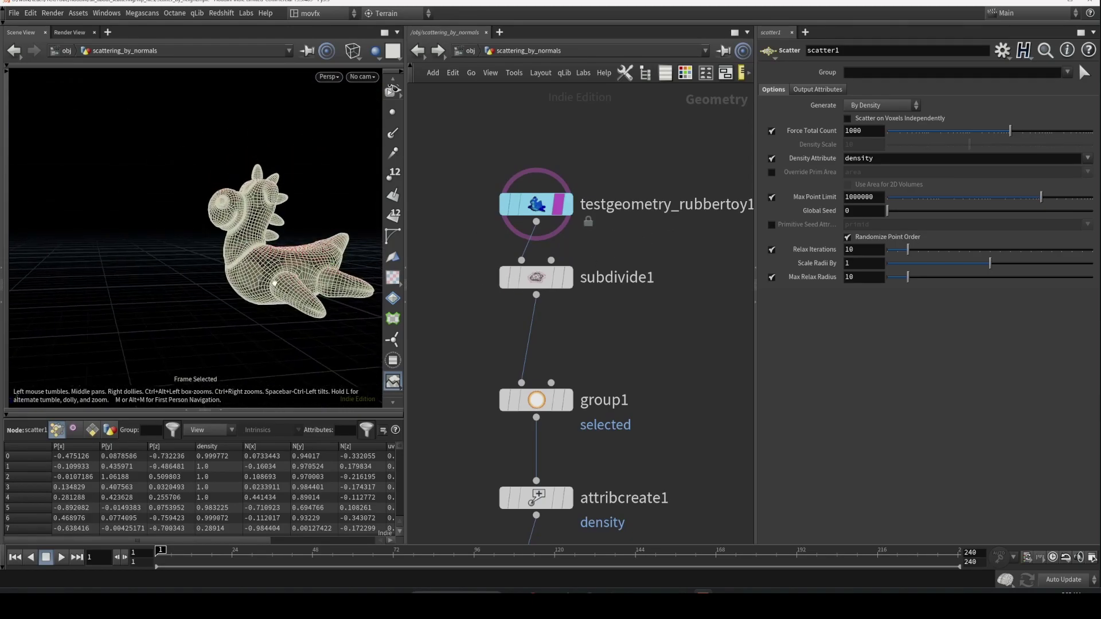
alt+middle_drag(289, 277, 220, 274)
alt+right_drag(221, 274, 235, 263)
alt+middle_drag(229, 274, 241, 266)
mouse_move(241, 266)
alt+right_down()
mouse_move(251, 253)
mouse_move(229, 269)
alt+right_up()
alt+middle_drag(249, 253, 215, 279)
drag(216, 280, 183, 252)
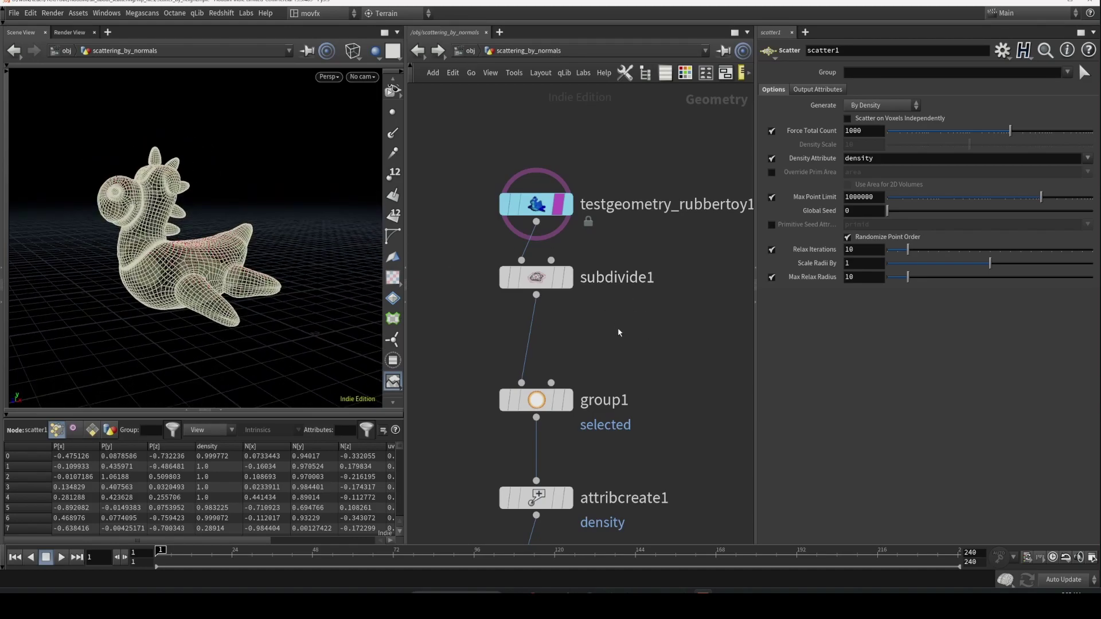
Add a VDB from Particles node below scatter1, feed it the scattered points, and display its result
middle_drag(618, 330, 593, 193)
middle_drag(634, 499, 625, 204)
key(Tab)
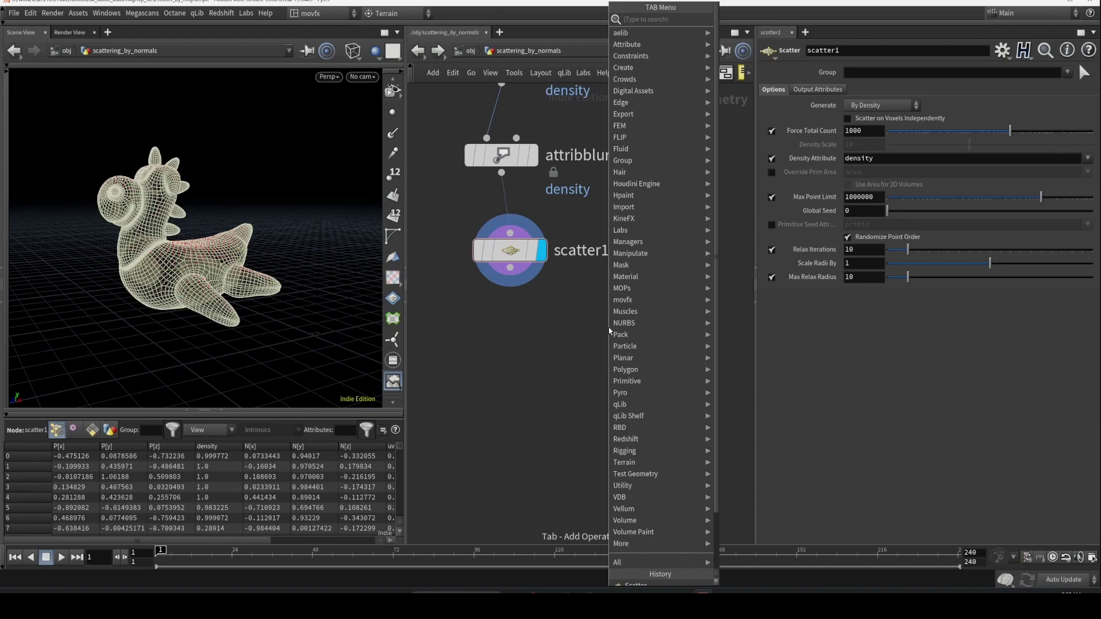
text(vd from p)
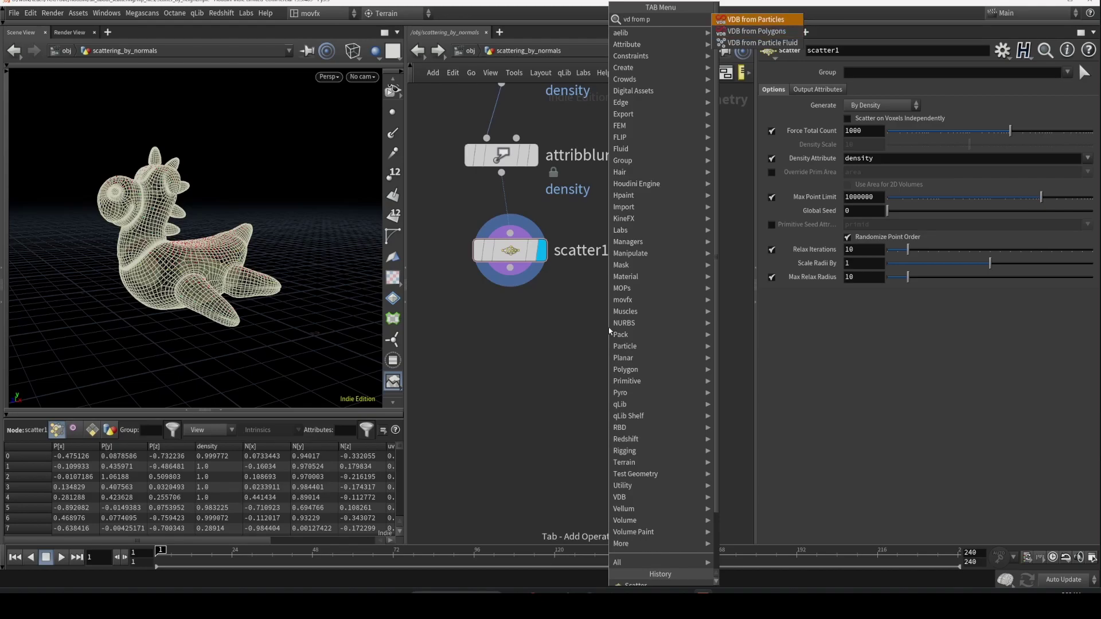
key(Return)
click(609, 329)
click(509, 267)
click(593, 309)
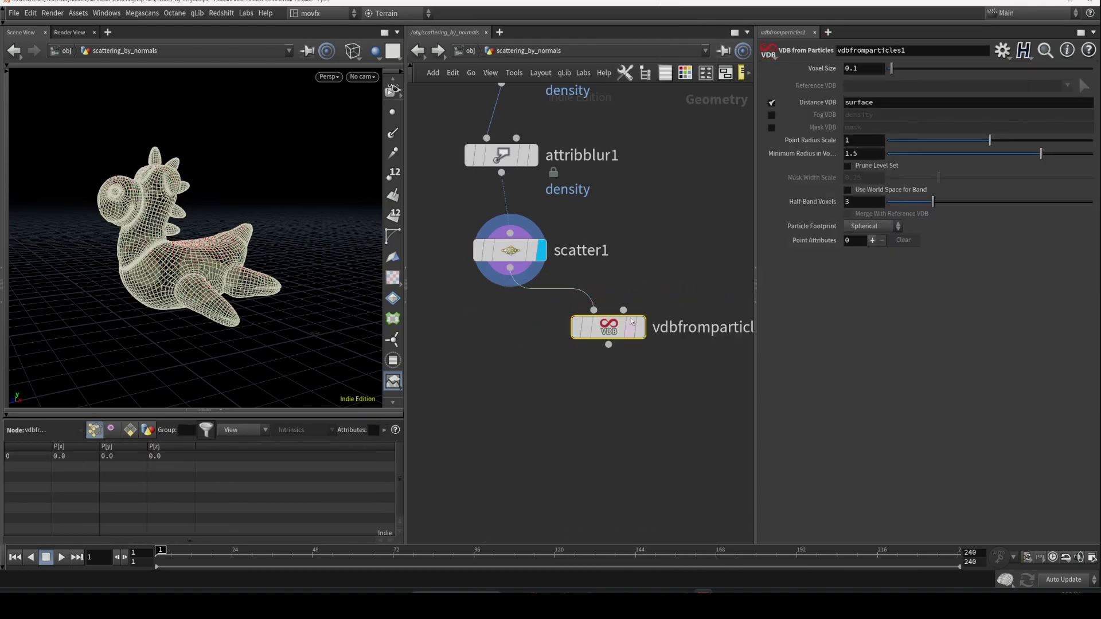
click(645, 290)
drag(671, 281, 608, 395)
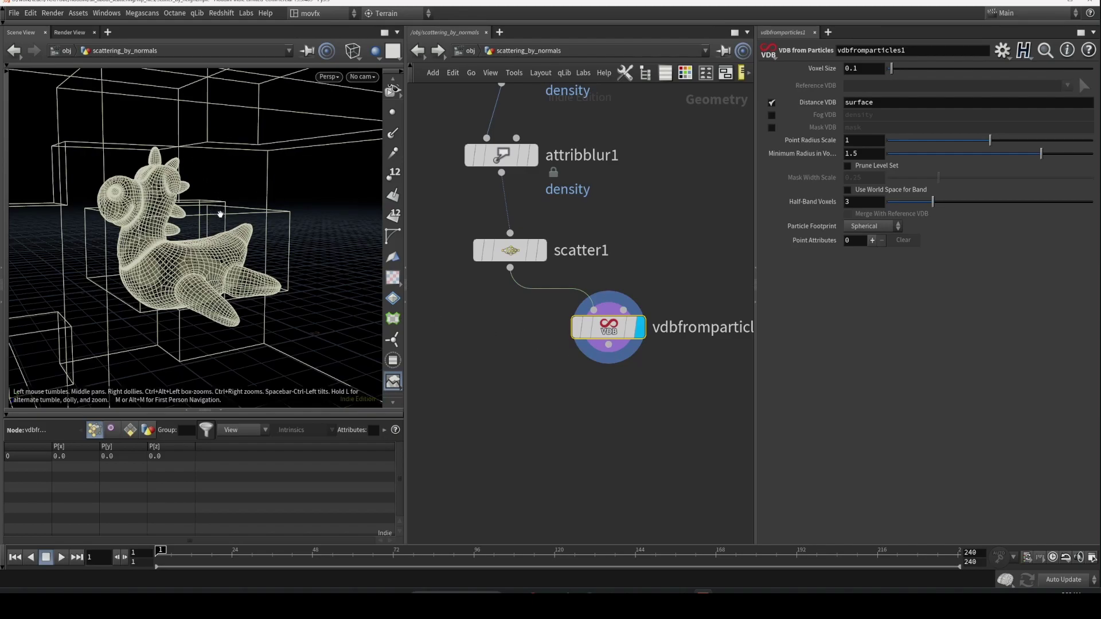
Switch the viewport from wireframe to shaded display and frame the particle VDB to inspect its shape
key(w)
key(f)
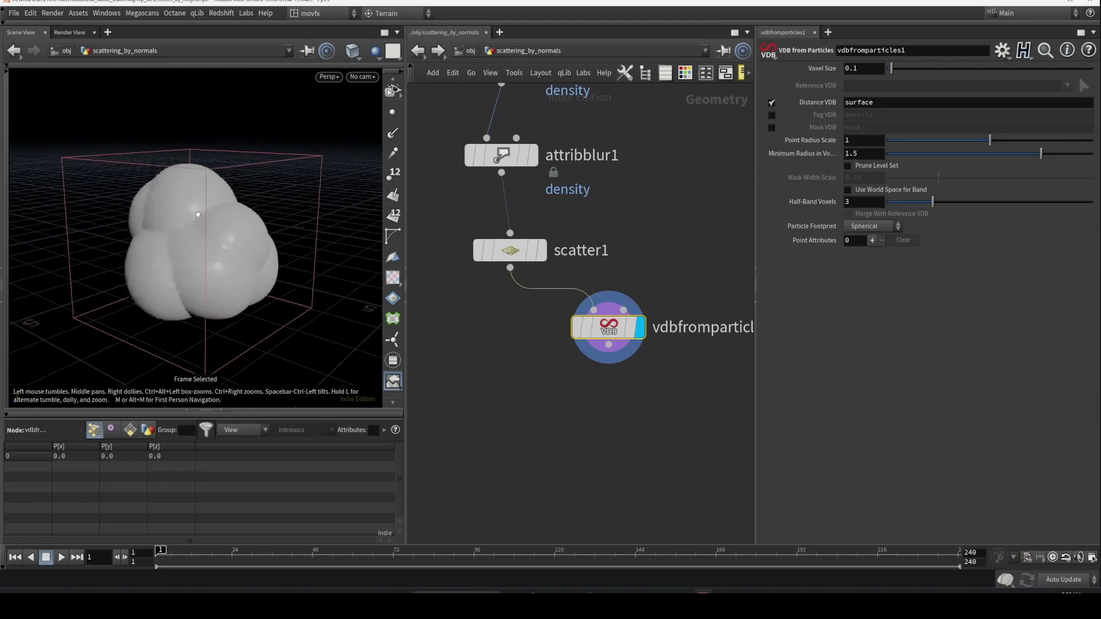
drag(235, 212, 321, 218)
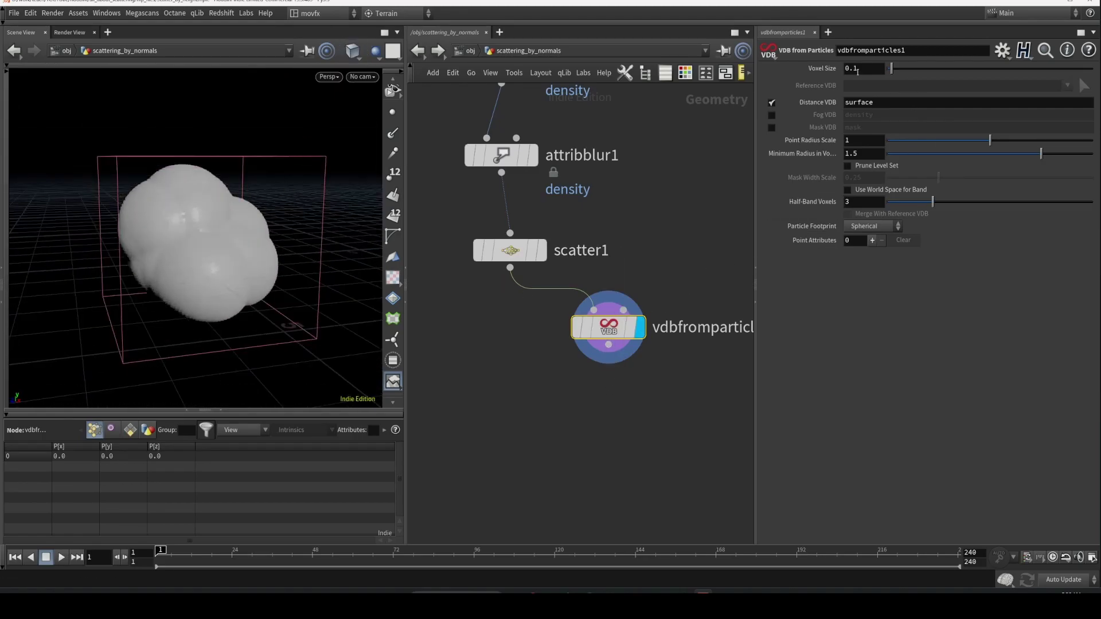
Set the Point Radius Scale to 0.1 and refine the Voxel Size to 0.01 on vdbfromparticles1
double_click(853, 68)
double_click(869, 139)
text(0.1)
key(Return)
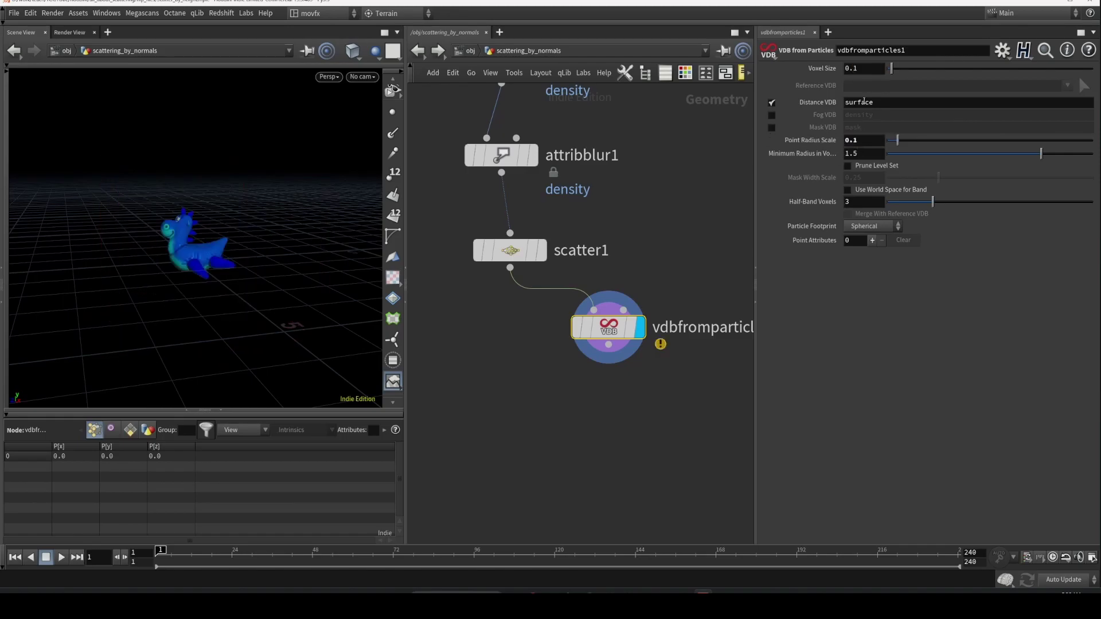
double_click(854, 68)
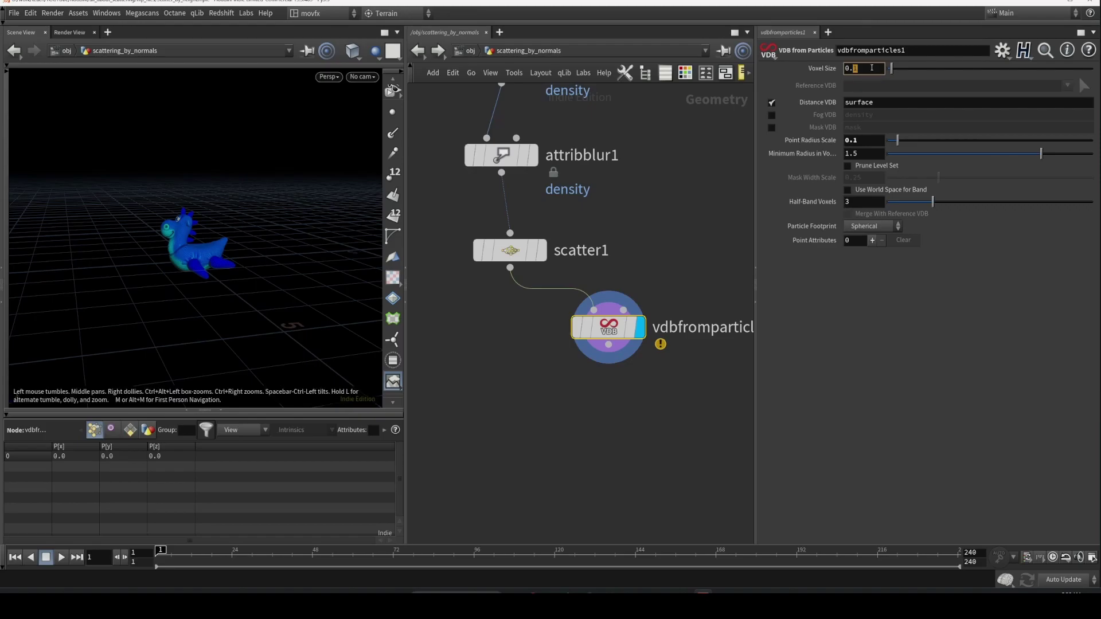
text(05)
key(Return)
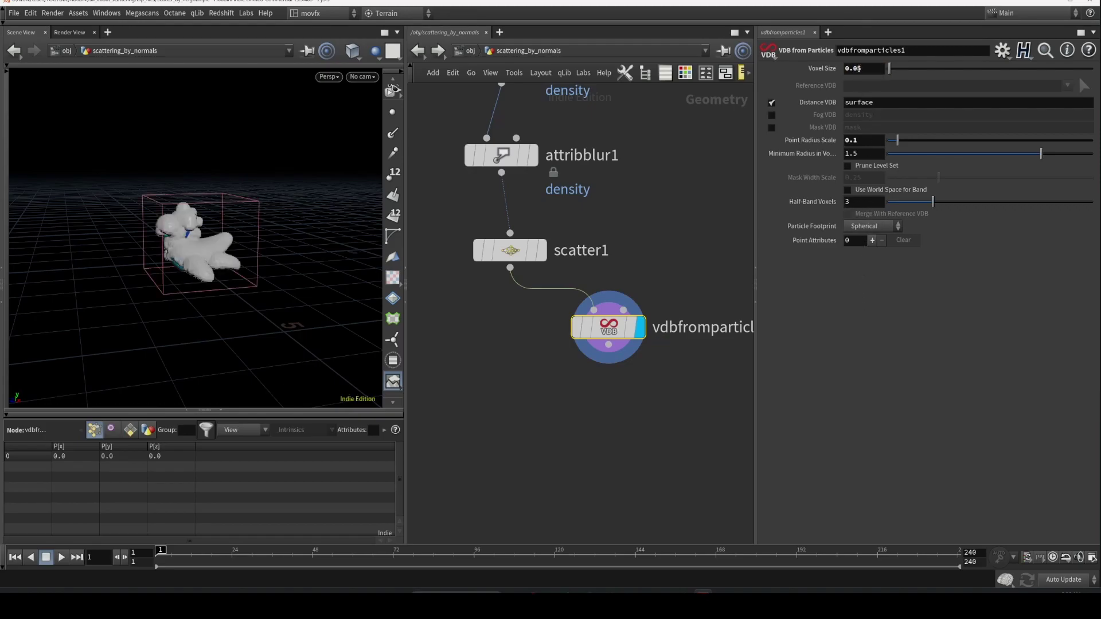
drag(858, 68, 870, 75)
text(1)
key(Return)
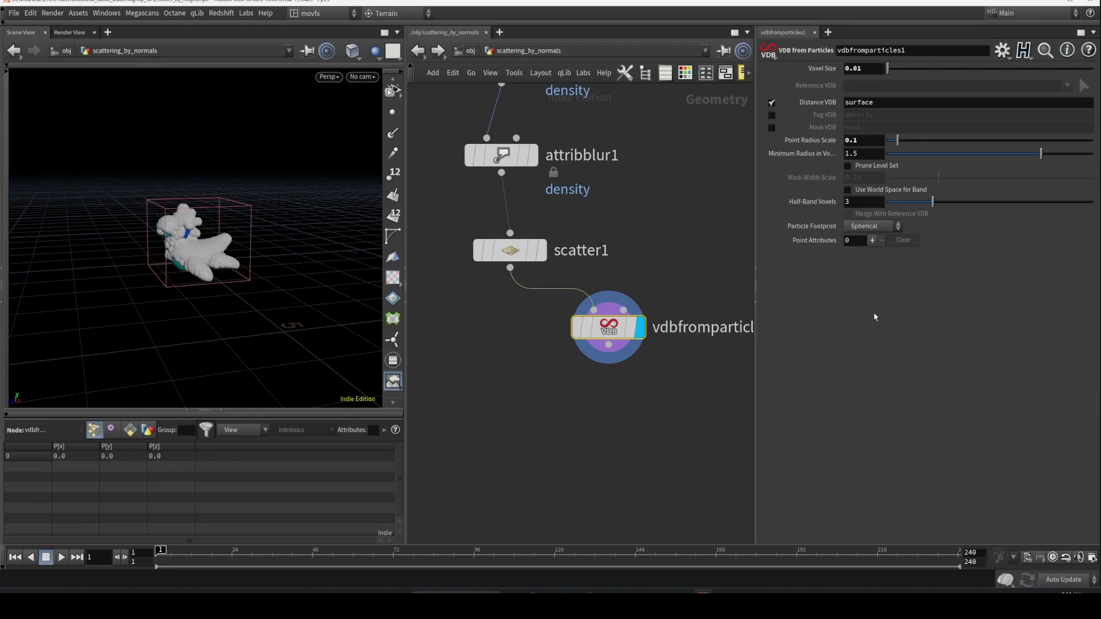
alt+right_drag(181, 252, 337, 184)
alt+drag(308, 195, 367, 226)
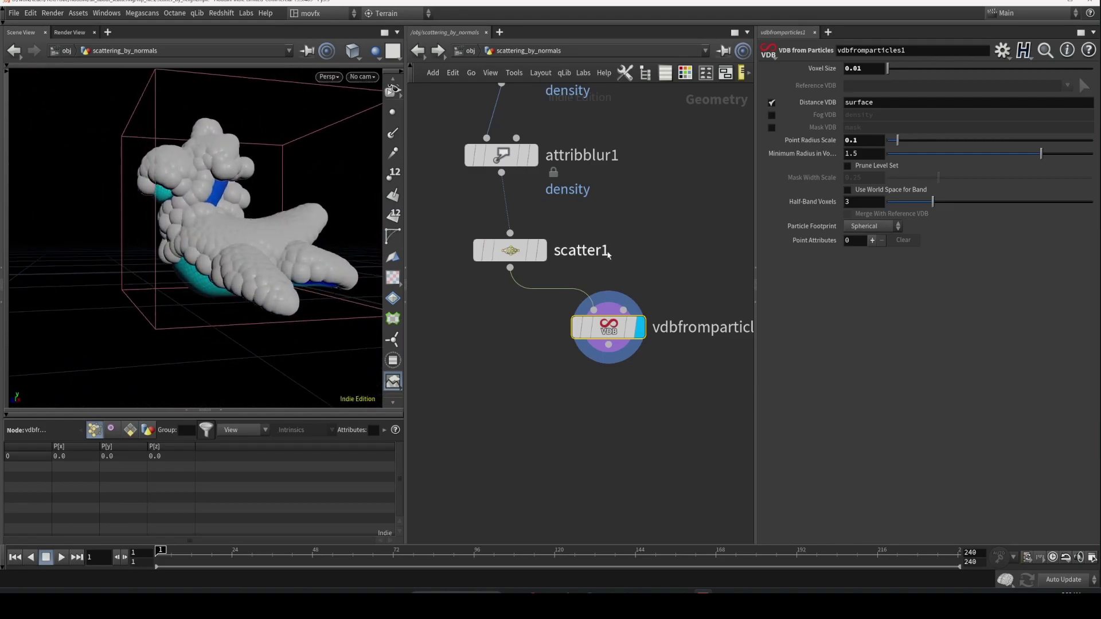
Reduce the Point Radius Scale of vdbfromparticles1 to 0.05 and further to 0.025
drag(201, 220, 212, 251)
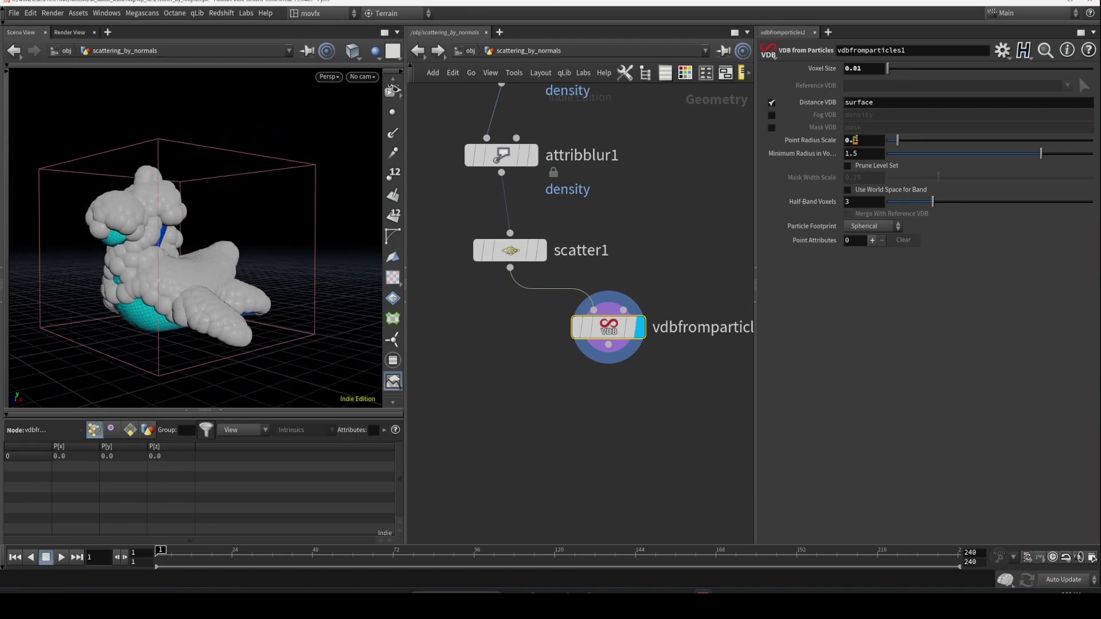
text(05)
key(Return)
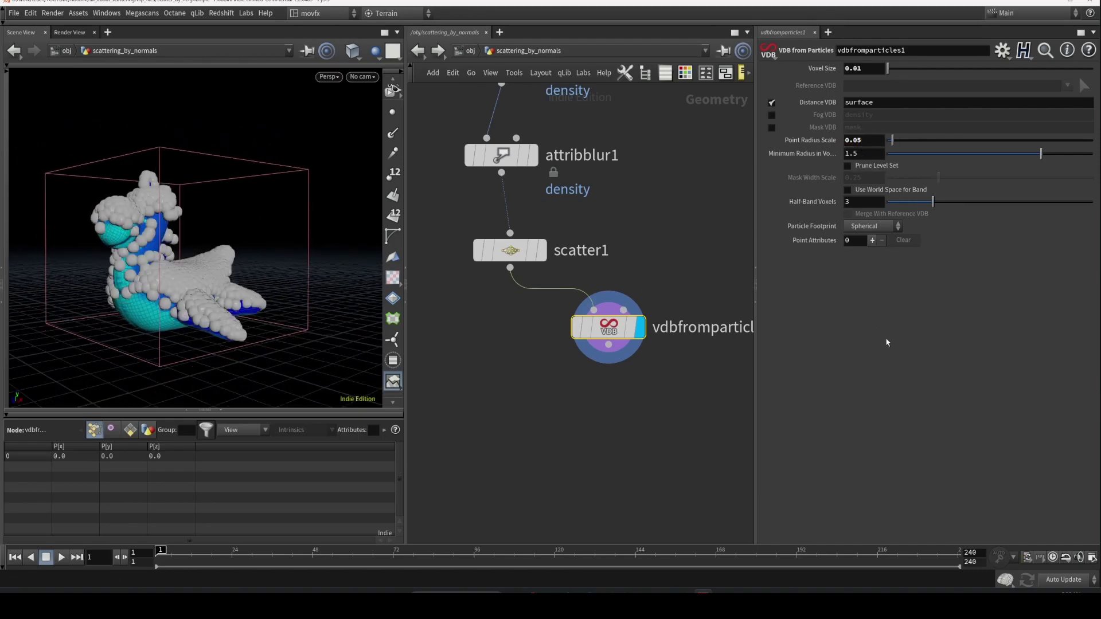
click(856, 140)
text(2)
key(Return)
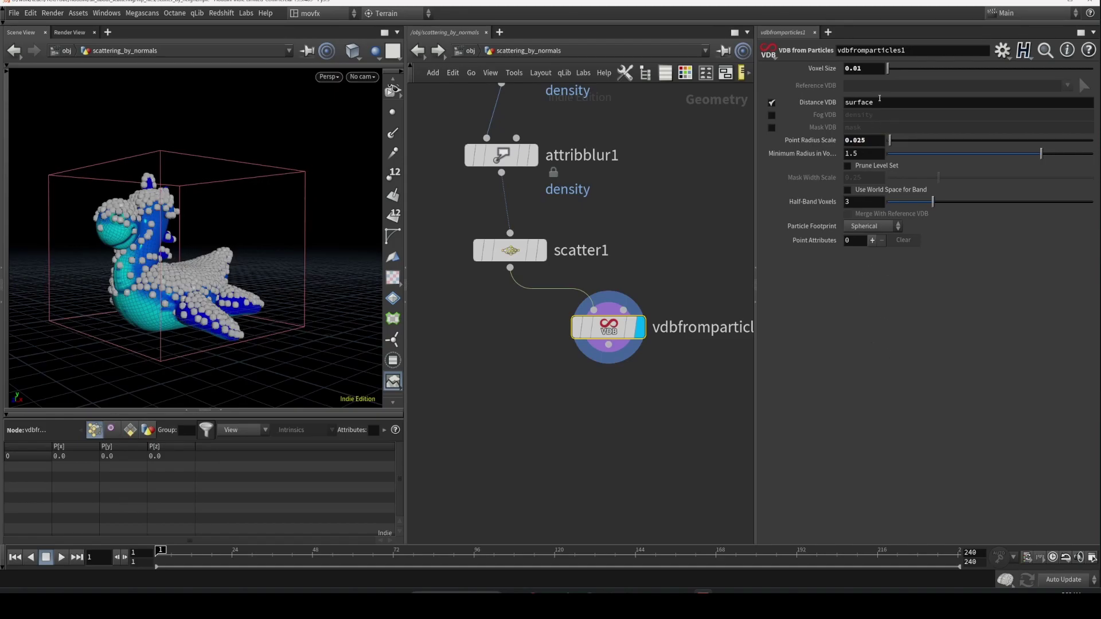
Turn off Relax Iterations on scatter1 and raise its Force Total Count to 9392
click(509, 250)
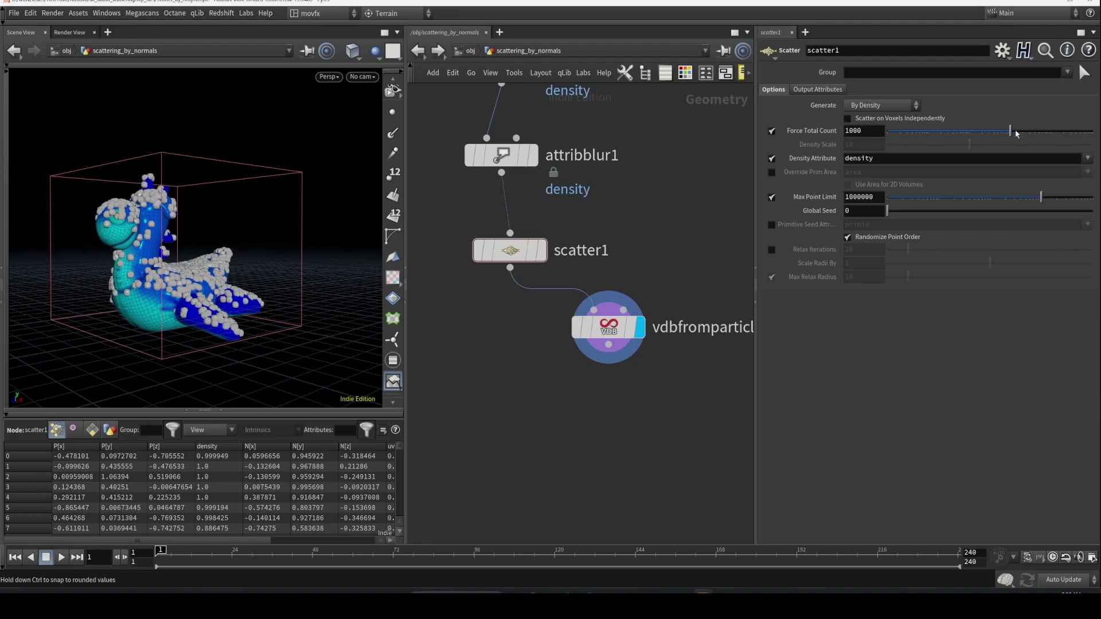
drag(1015, 133, 1049, 132)
alt+drag(248, 256, 221, 258)
Add a Convert VDB node below vdbfromparticles1, connected to its output, and display it
middle_drag(605, 434, 546, 386)
key(Tab)
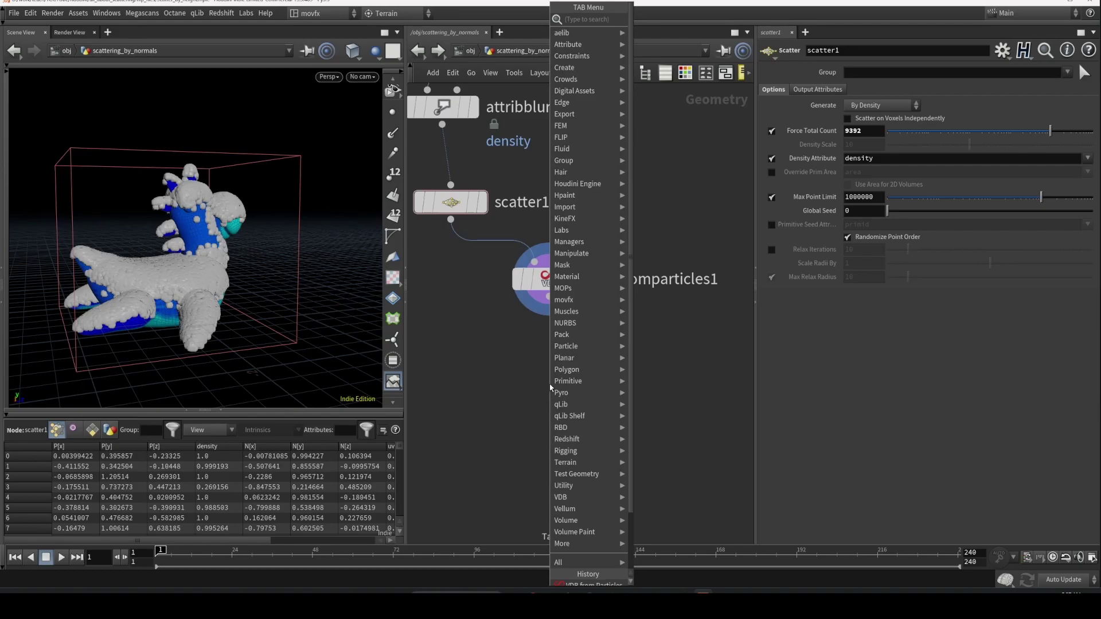
text(co vd)
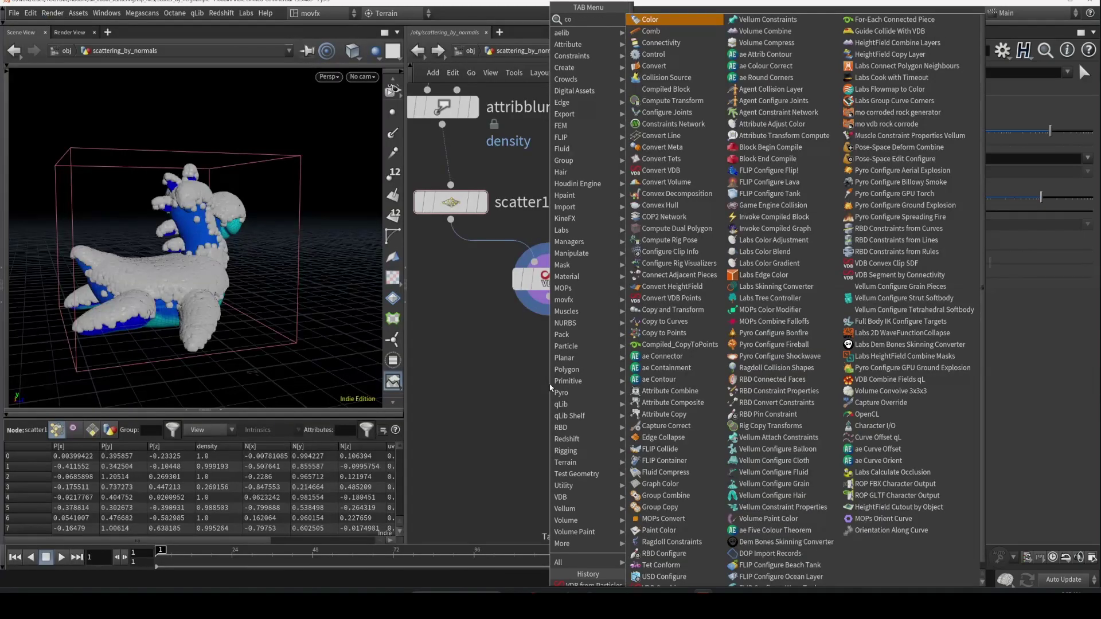
key(Return)
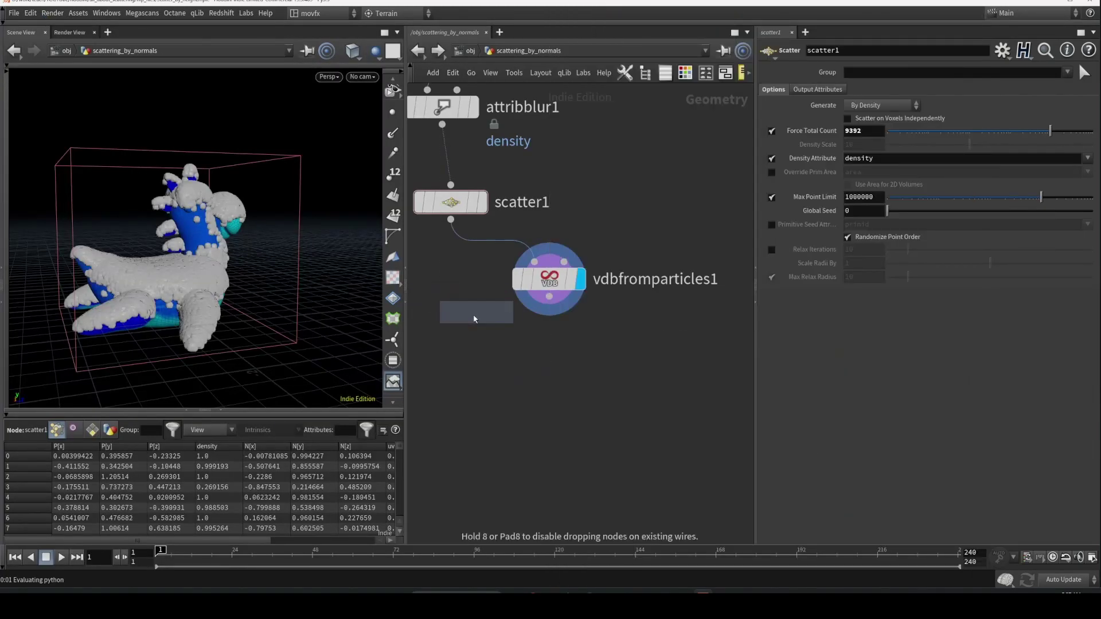
click(541, 367)
click(573, 365)
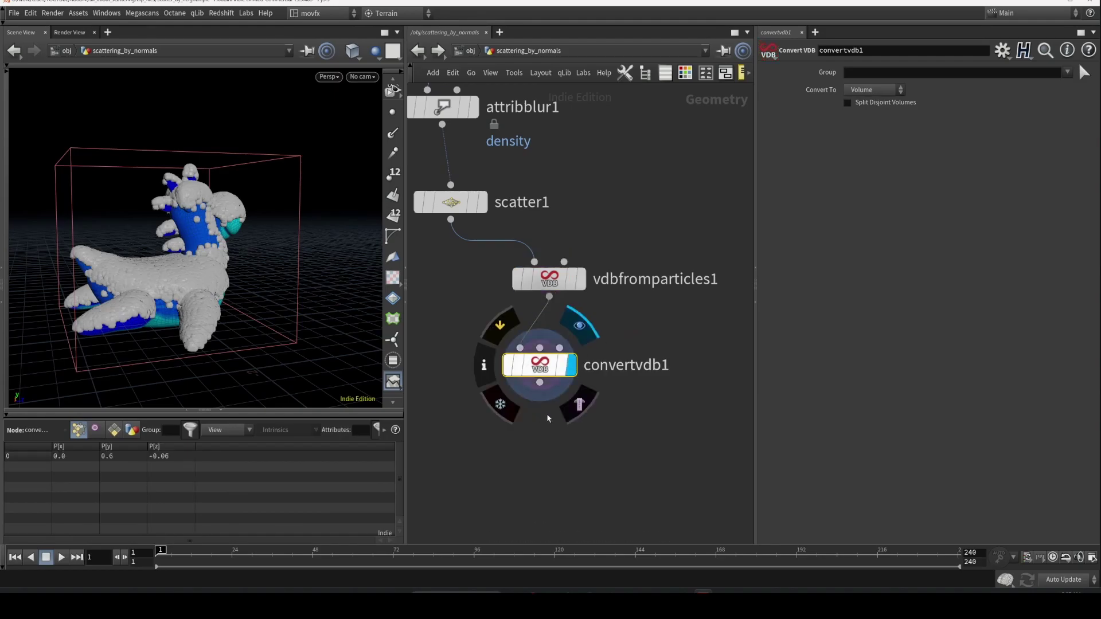
Set convertvdb1 to convert to Polygons and inspect the resulting mesh on the toy up close
click(872, 90)
click(863, 120)
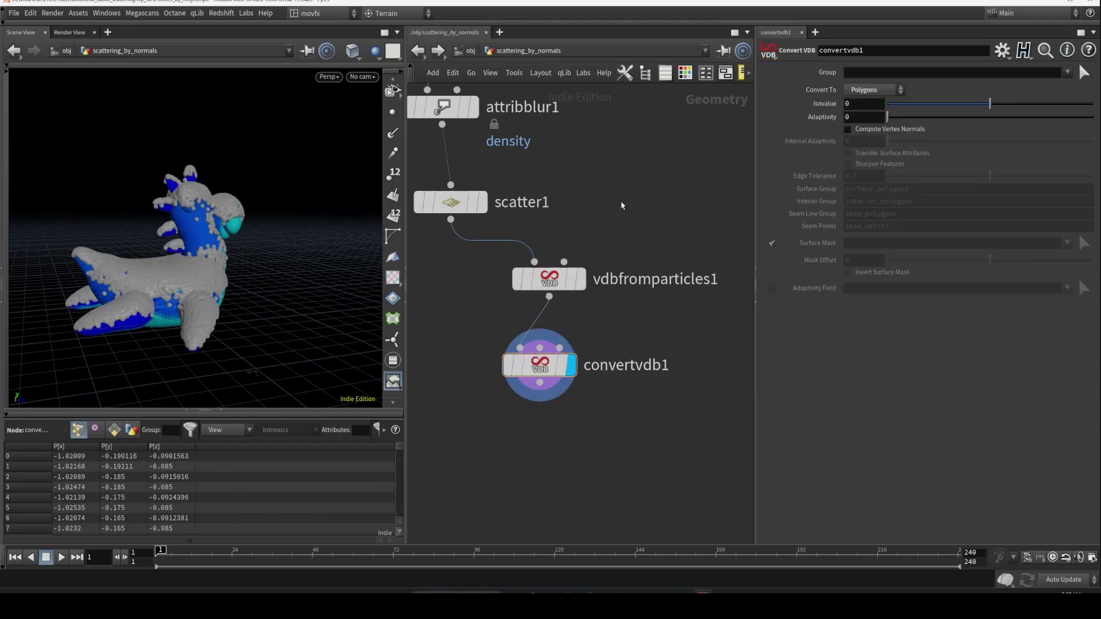
key(f)
mouse_move(286, 242)
mouse_down()
mouse_move(321, 251)
mouse_move(295, 258)
mouse_up()
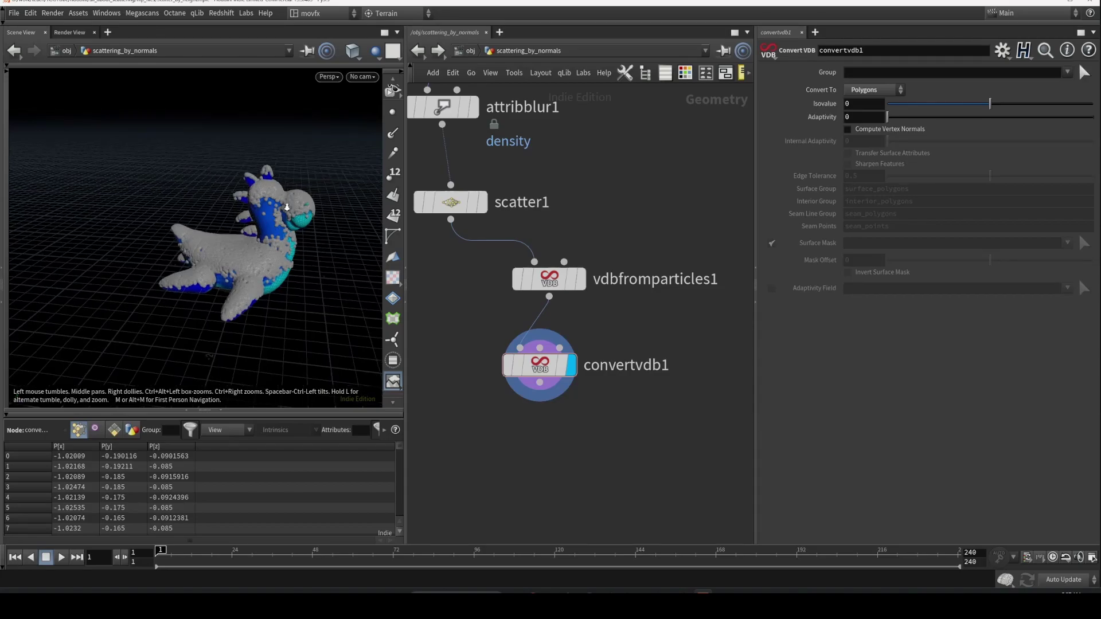
scroll(273, 207, up, 3)
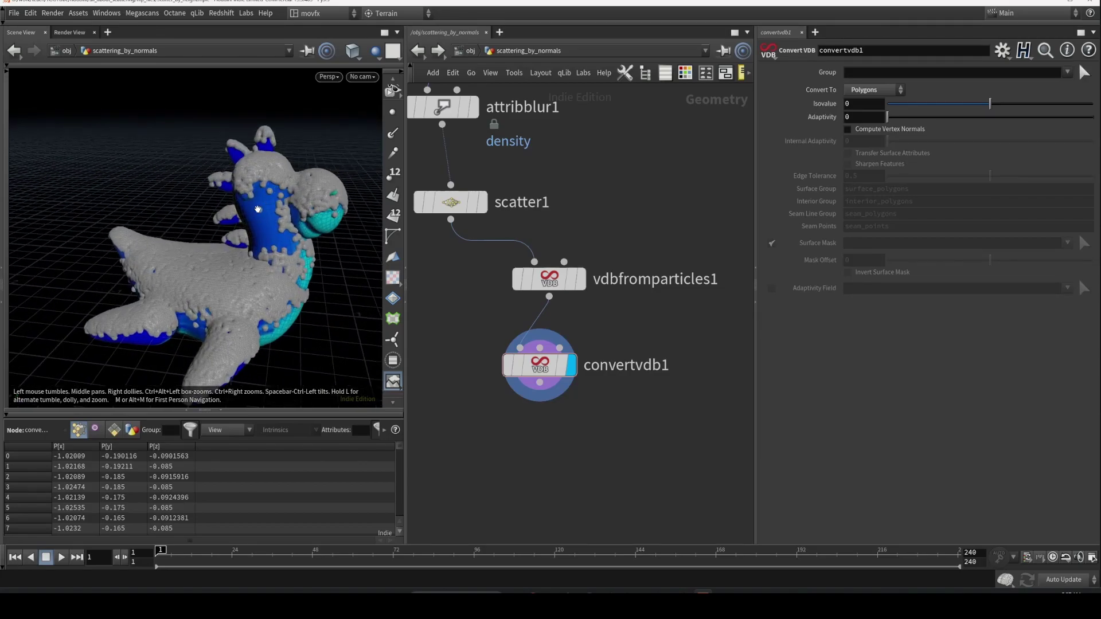
Lower the Blurring Iterations of attribblur1 to 26
middle_drag(505, 161, 571, 246)
click(530, 245)
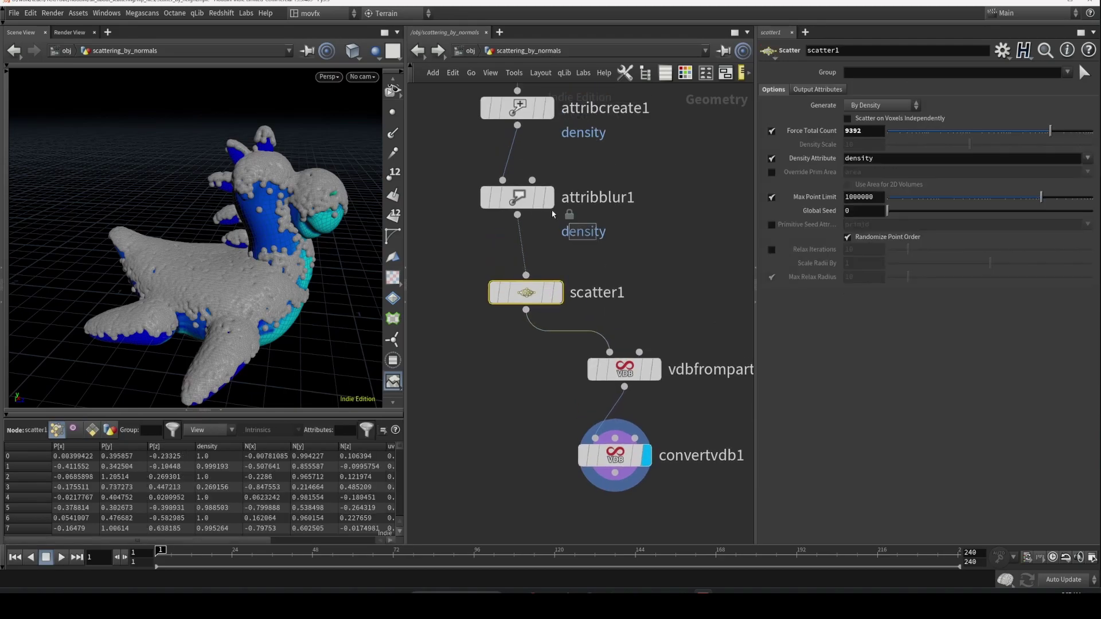
click(545, 204)
middle_drag(571, 122, 556, 200)
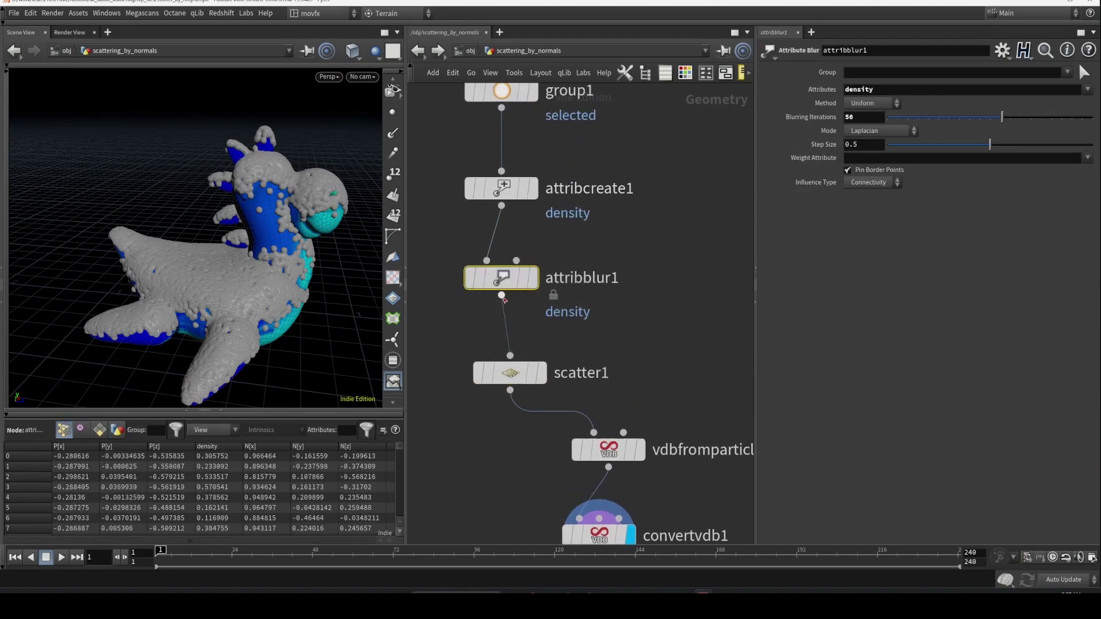
drag(1002, 117, 940, 118)
middle_drag(642, 305, 625, 241)
Adjust the Point Radius Scale of vdbfromparticles1 to 0.034
click(591, 386)
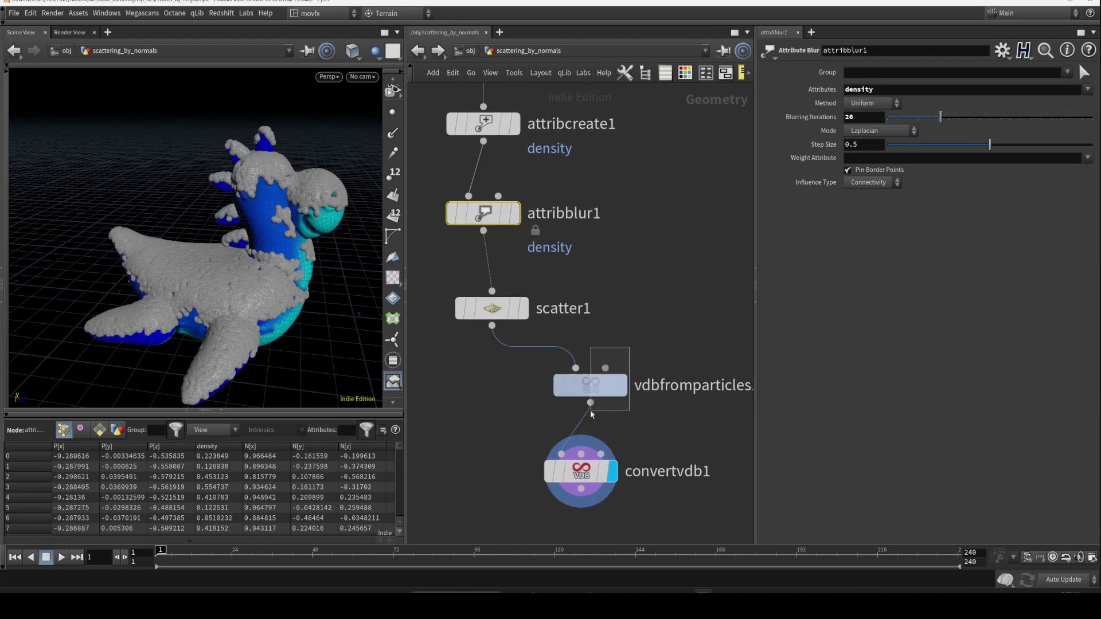
click(898, 143)
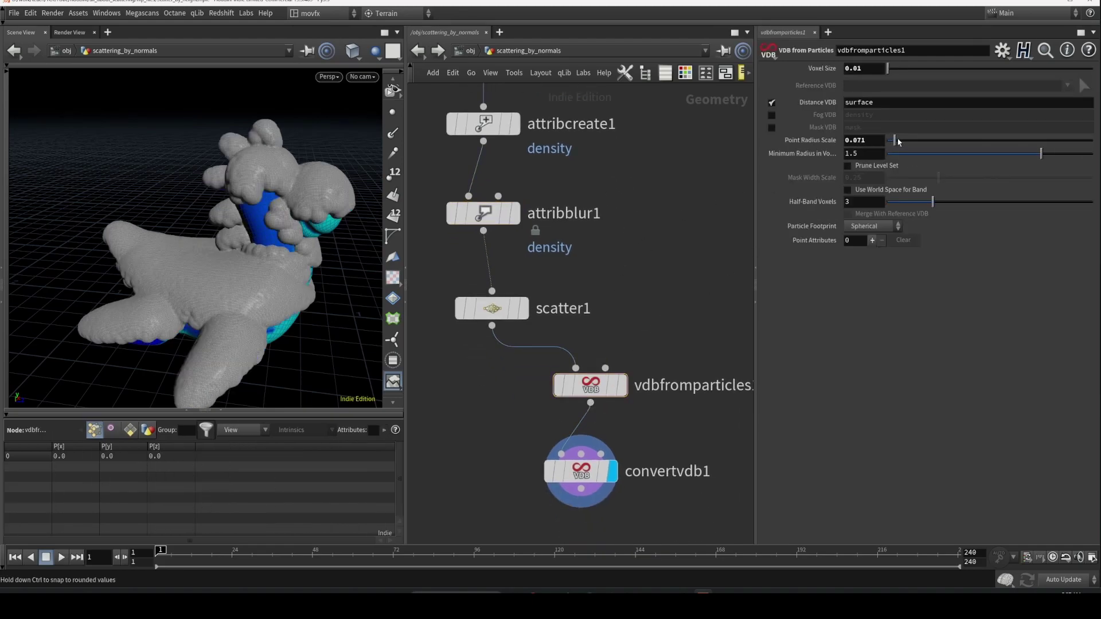
drag(892, 142, 892, 142)
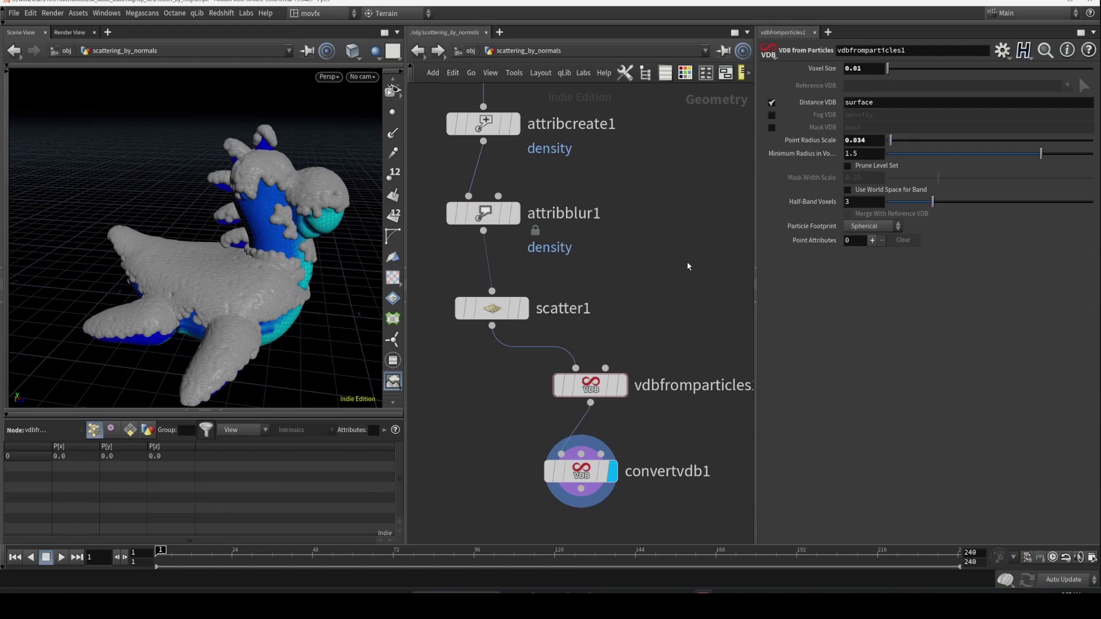
Examine the polygon layer covering the toy's upward-facing surfaces from several angles and distances
alt+drag(349, 232, 208, 233)
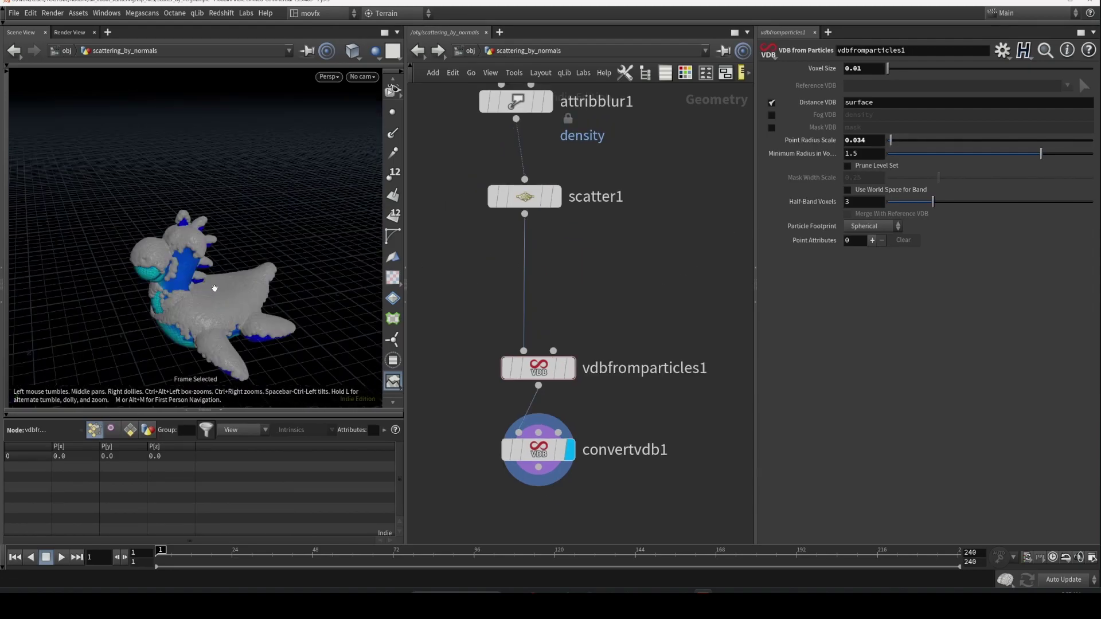
alt+drag(214, 287, 246, 279)
alt+right_drag(256, 270, 222, 288)
alt+drag(228, 298, 248, 280)
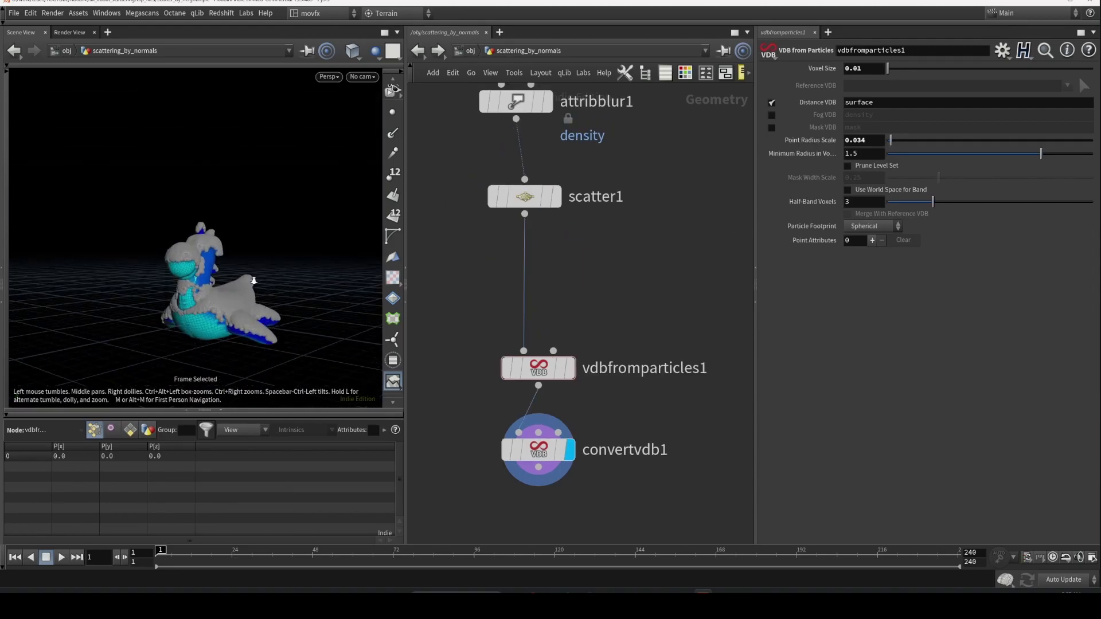
alt+right_drag(249, 281, 253, 277)
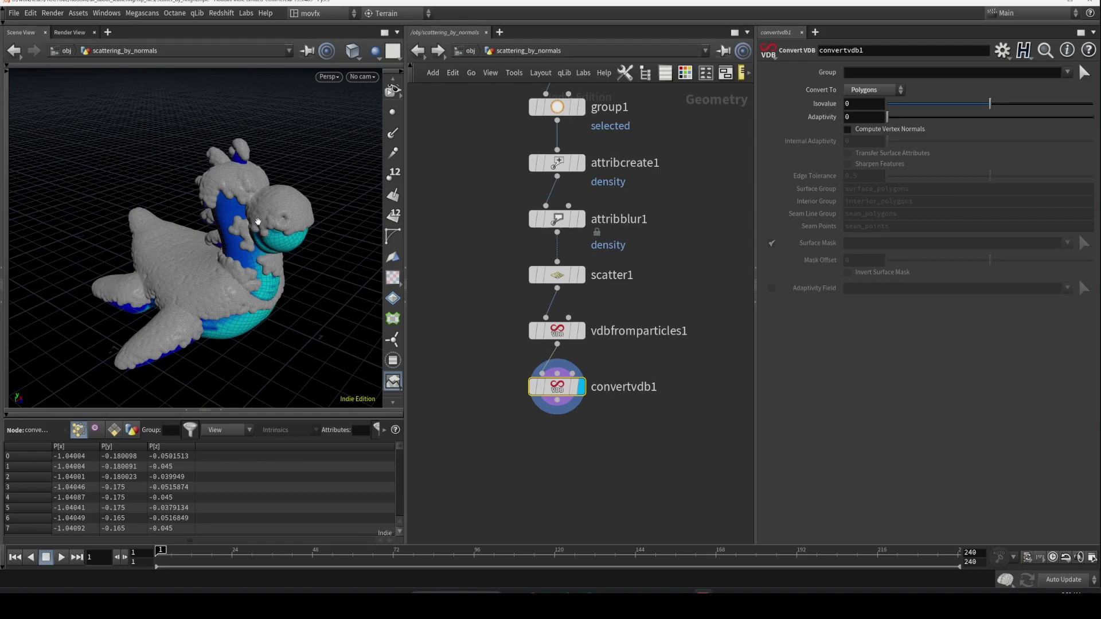
scroll(241, 283, down, 3)
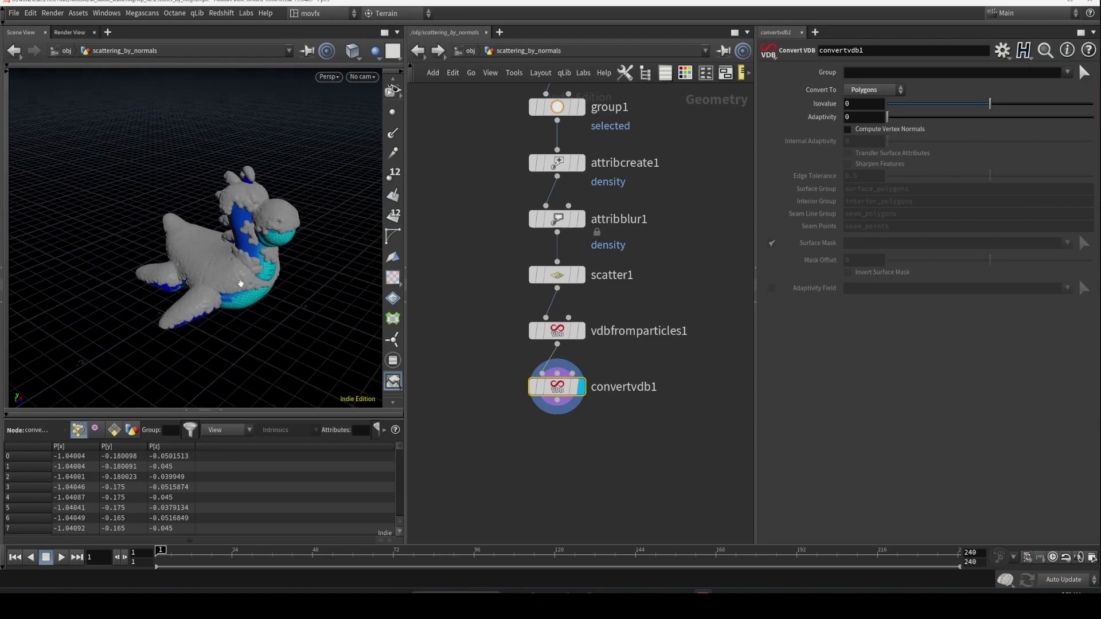
drag(241, 282, 254, 261)
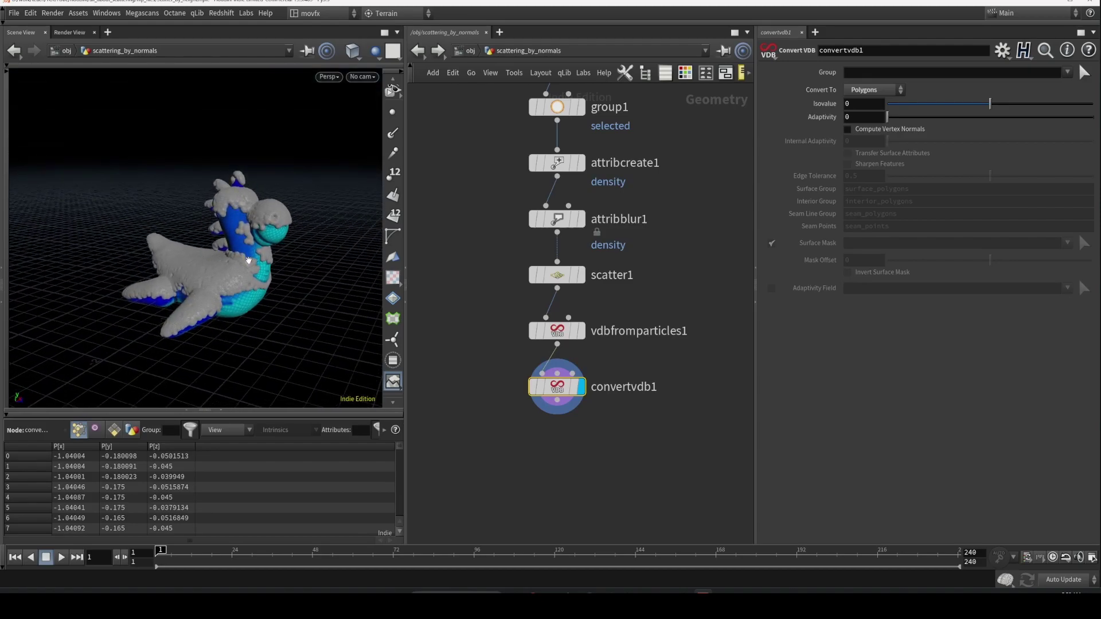